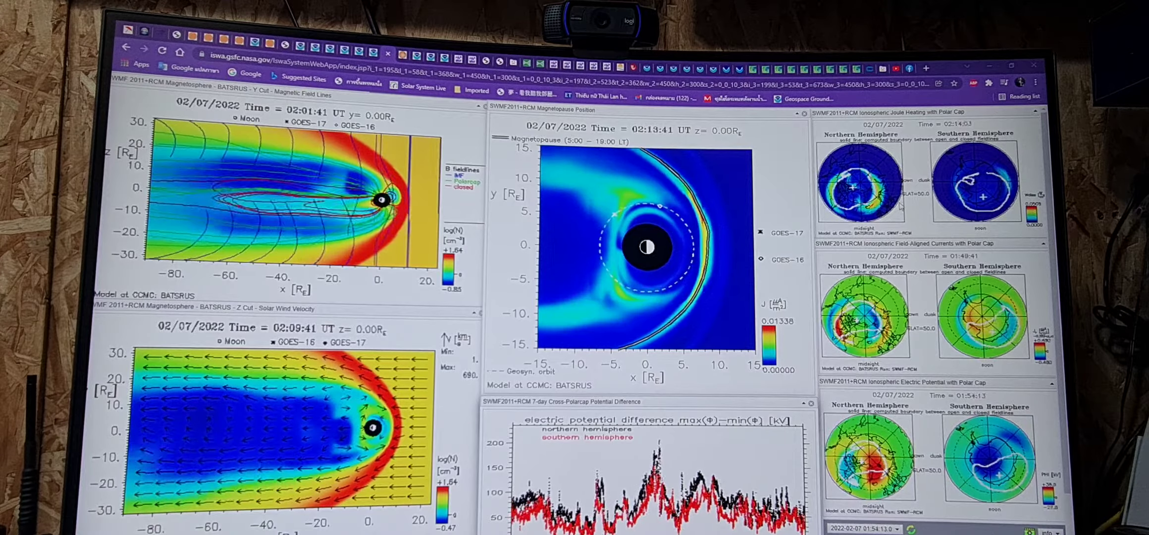
Step: Reload spaceweather.com to show the Feb 7 solar flare and prominence news
{"action": "left_click", "coordinate": [130, 33]}
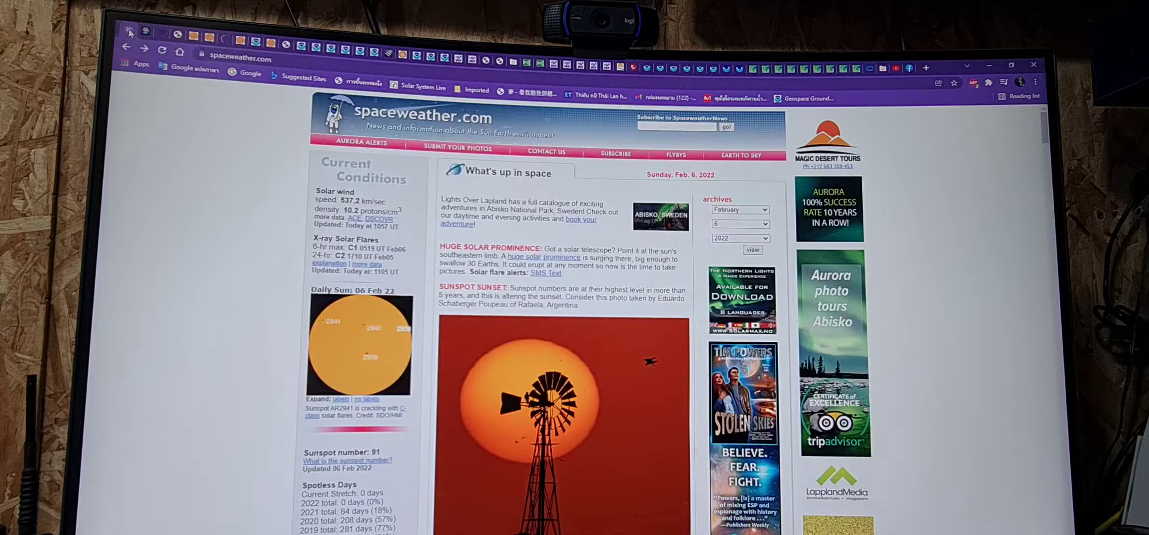
{"action": "left_click", "coordinate": [162, 51]}
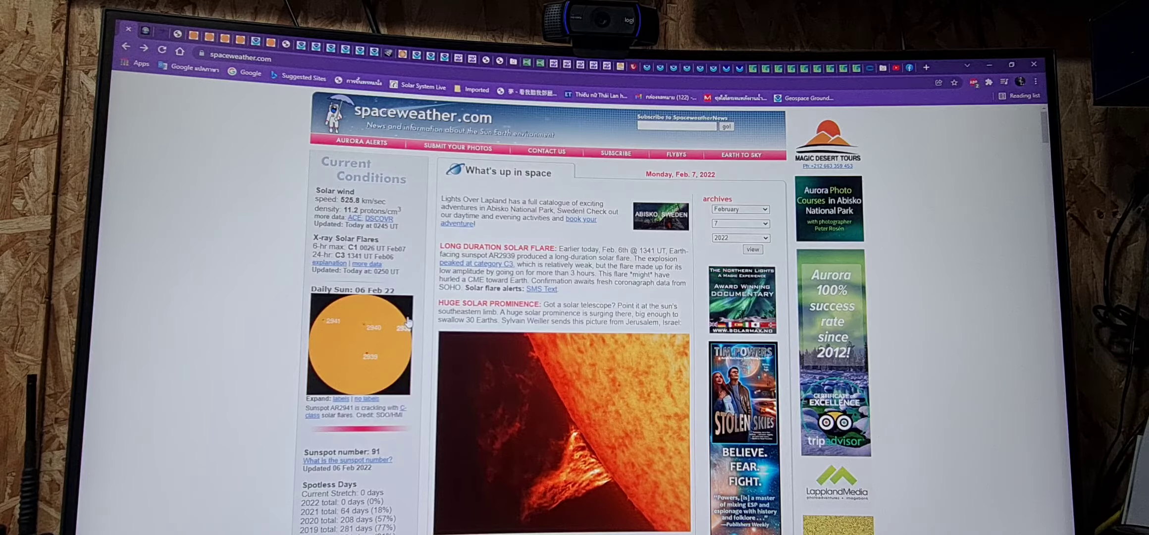
{"action": "scroll", "coordinate": [490, 353], "scroll_direction": "down", "scroll_amount": 2}
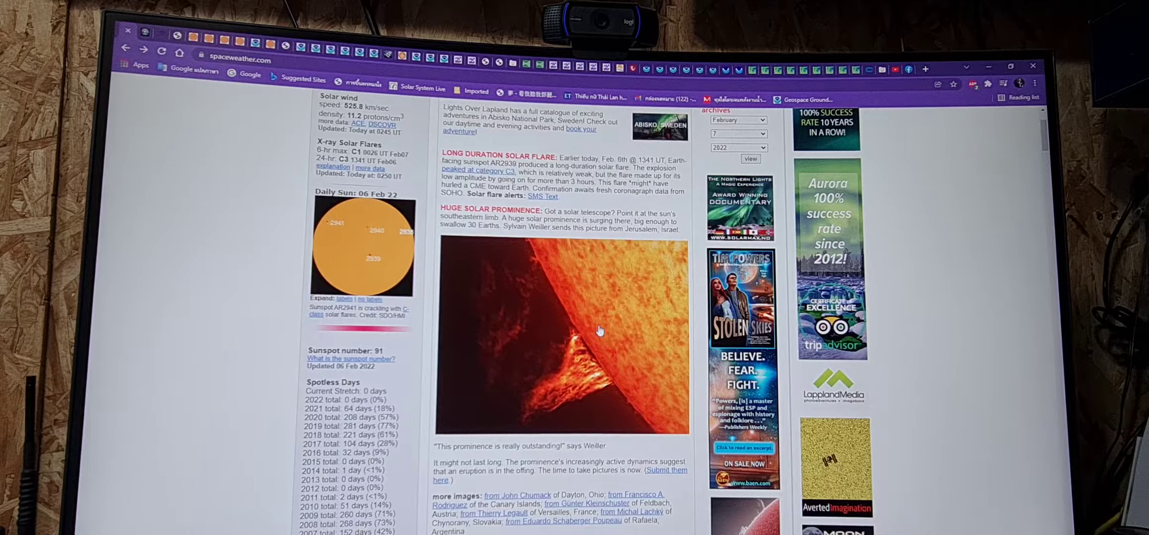
Step: Reload the Solar Dynamics Observatory homepage for the newest Sun images
{"action": "left_click", "coordinate": [143, 35]}
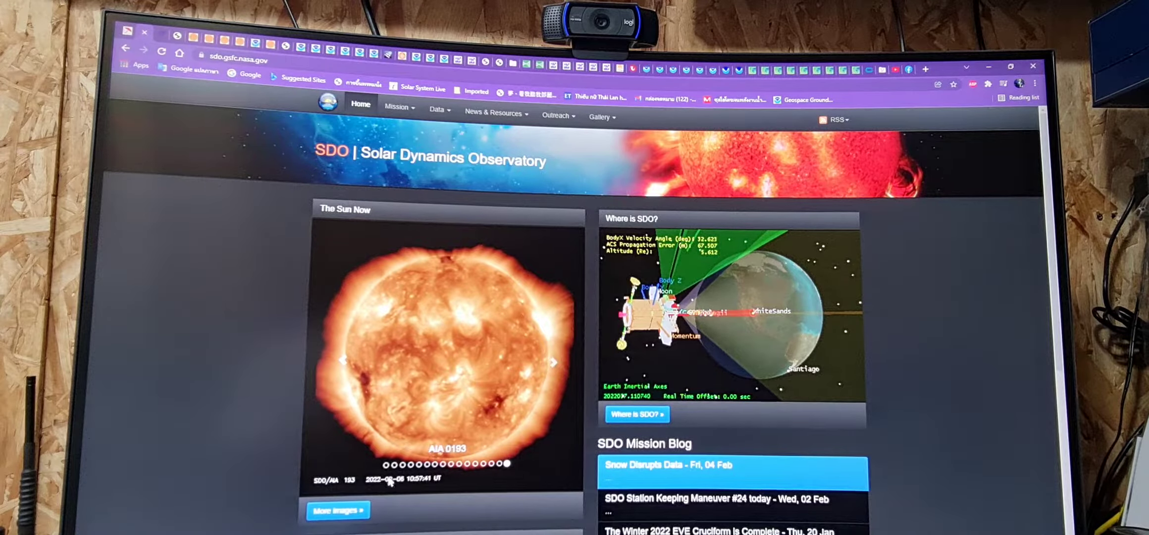
{"action": "left_click", "coordinate": [162, 51]}
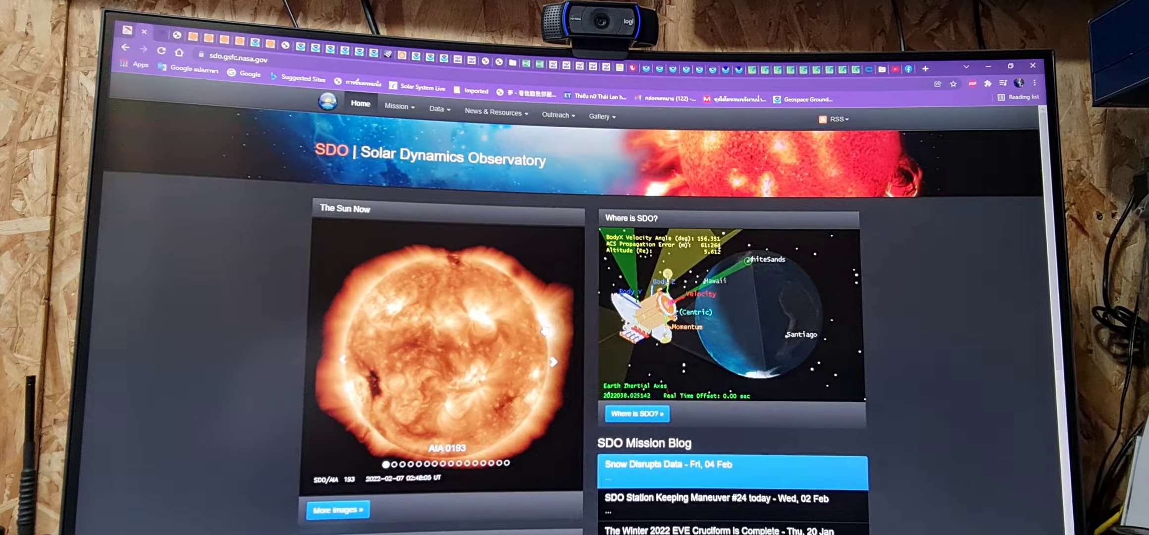
Step: Step the carousel through AIA 0171, 0304, 0211, 0131 and 0335, then move to the latest solar events page
{"action": "left_click", "coordinate": [556, 367]}
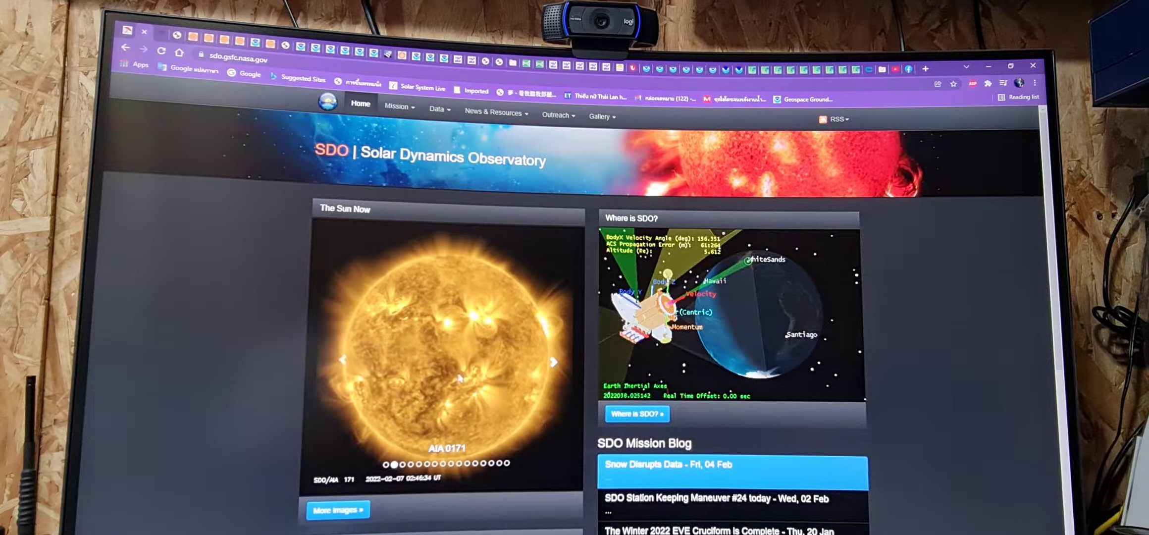
{"action": "left_click", "coordinate": [552, 365]}
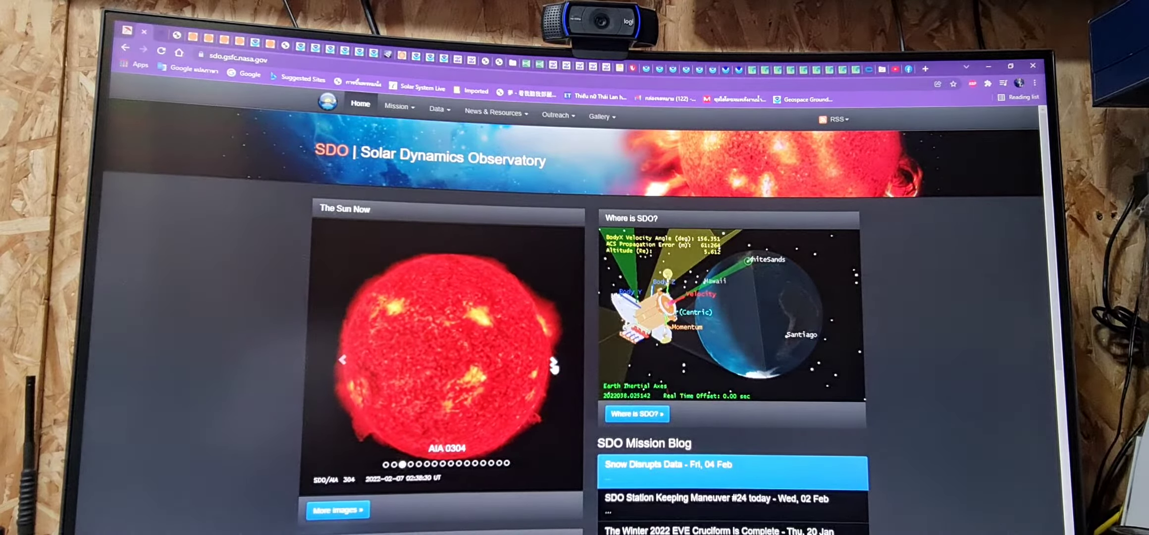
{"action": "left_click", "coordinate": [553, 364]}
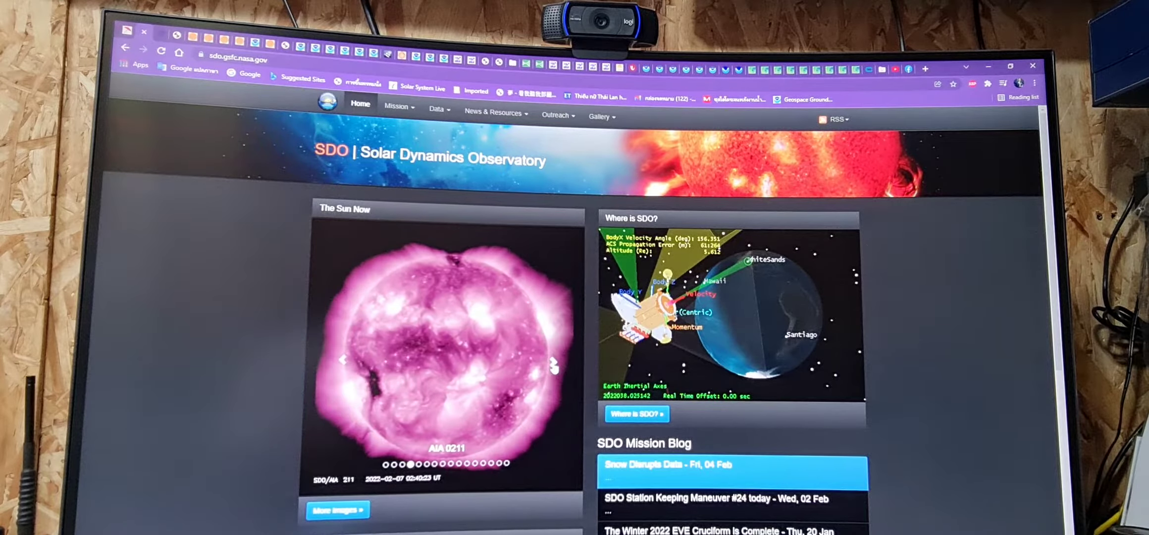
{"action": "left_click", "coordinate": [554, 365]}
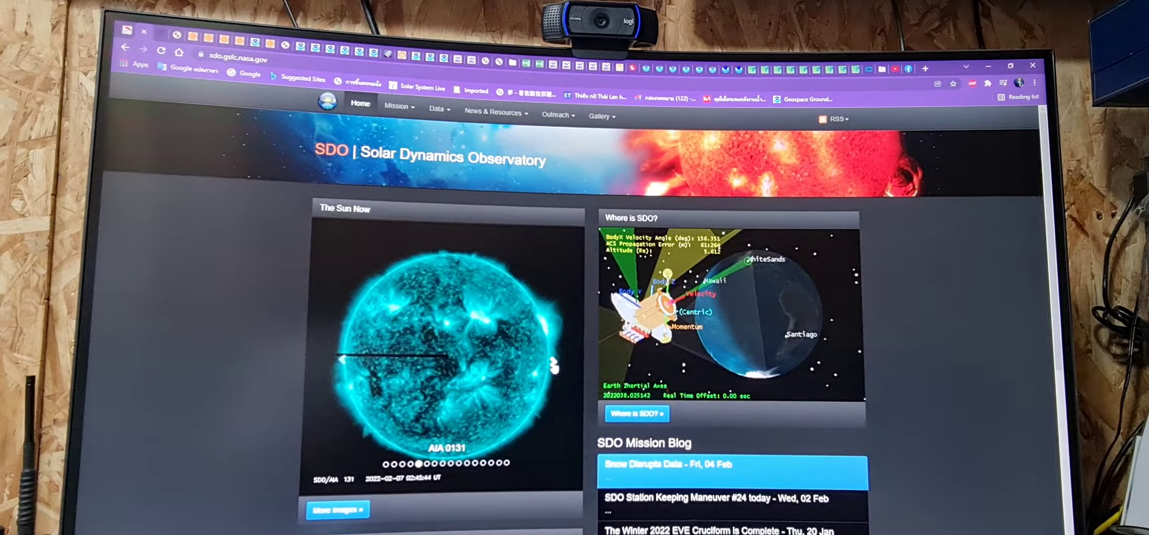
{"action": "left_click", "coordinate": [554, 365]}
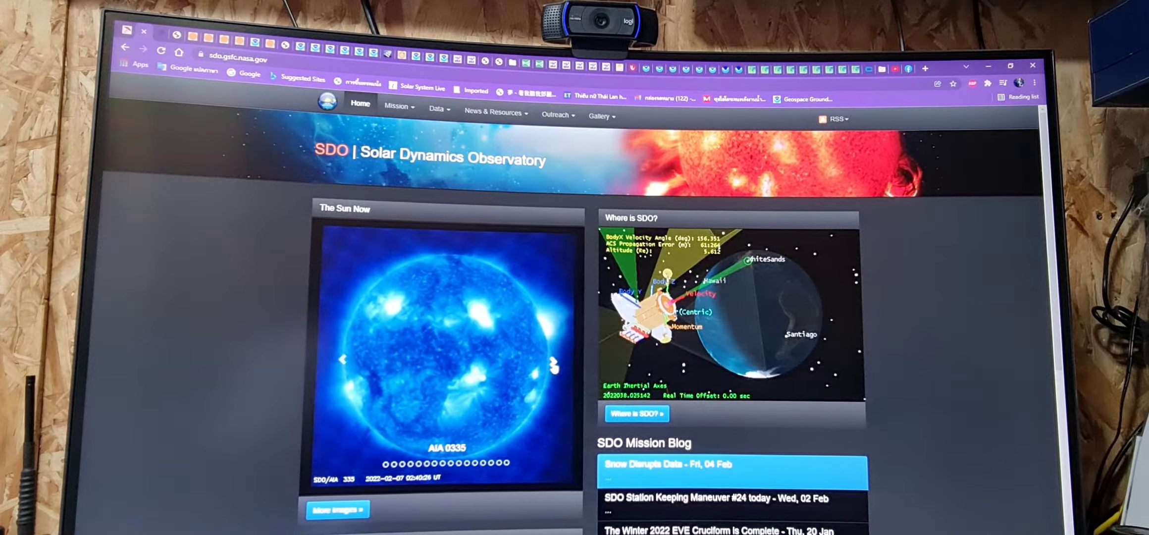
{"action": "left_click", "coordinate": [158, 36]}
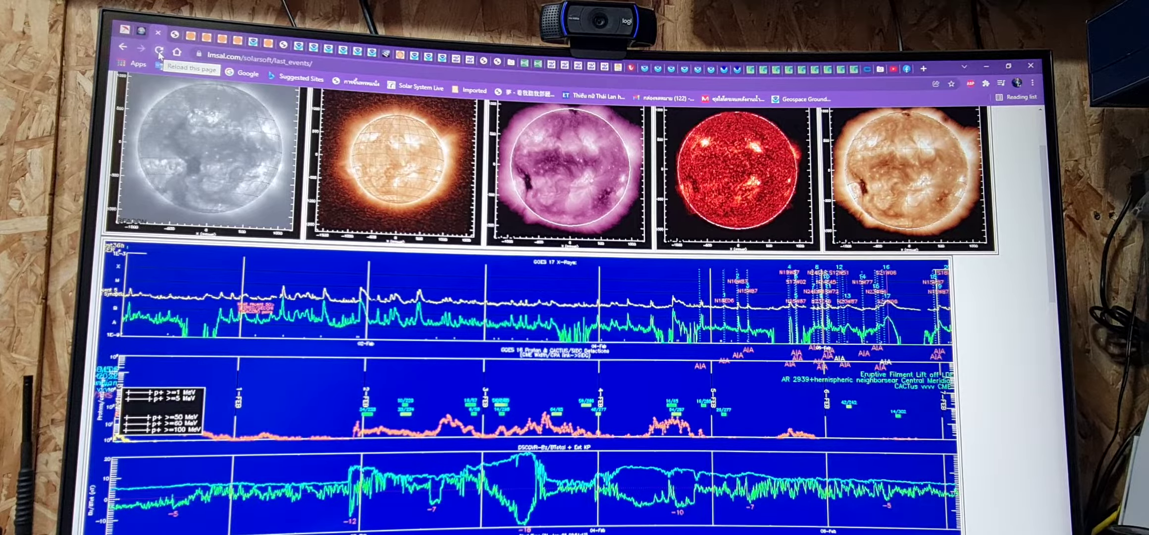
Step: Flip through MTOF, solar disk, SolarHam, solar wind, GOES X-ray and CME pages to the Goddard solar wind model
{"action": "left_click", "coordinate": [175, 36]}
{"action": "left_click", "coordinate": [195, 38]}
{"action": "left_click", "coordinate": [207, 40]}
{"action": "left_click", "coordinate": [223, 39]}
{"action": "left_click", "coordinate": [239, 41]}
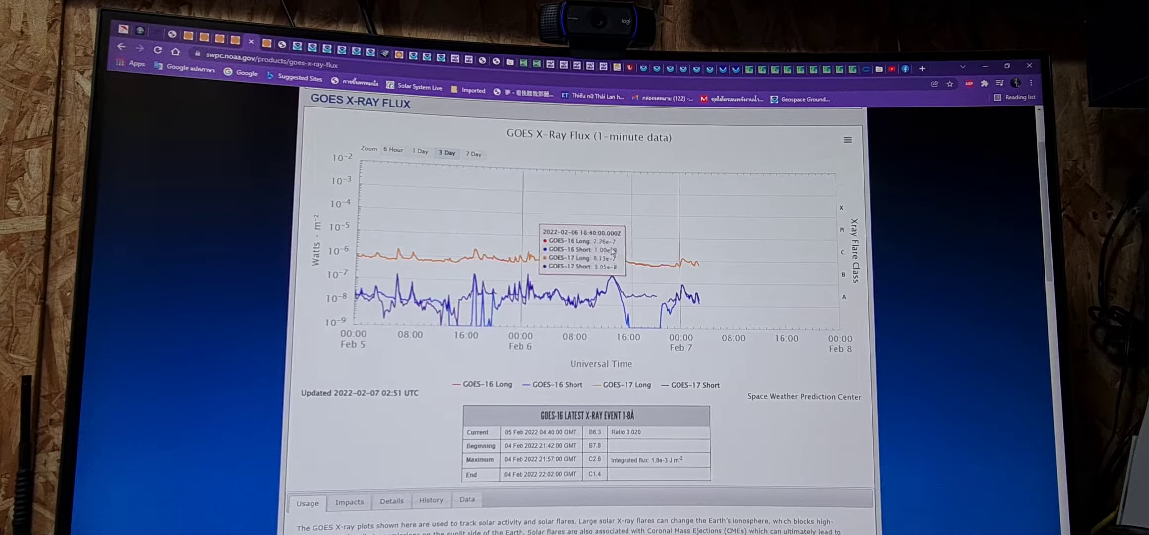
{"action": "left_click", "coordinate": [267, 43]}
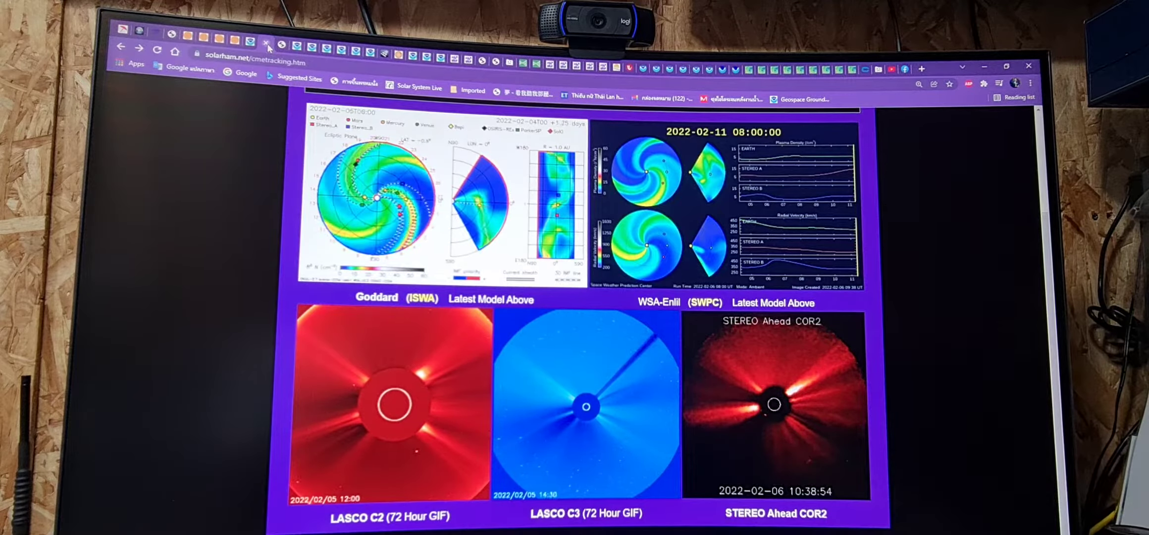
{"action": "left_click", "coordinate": [282, 45]}
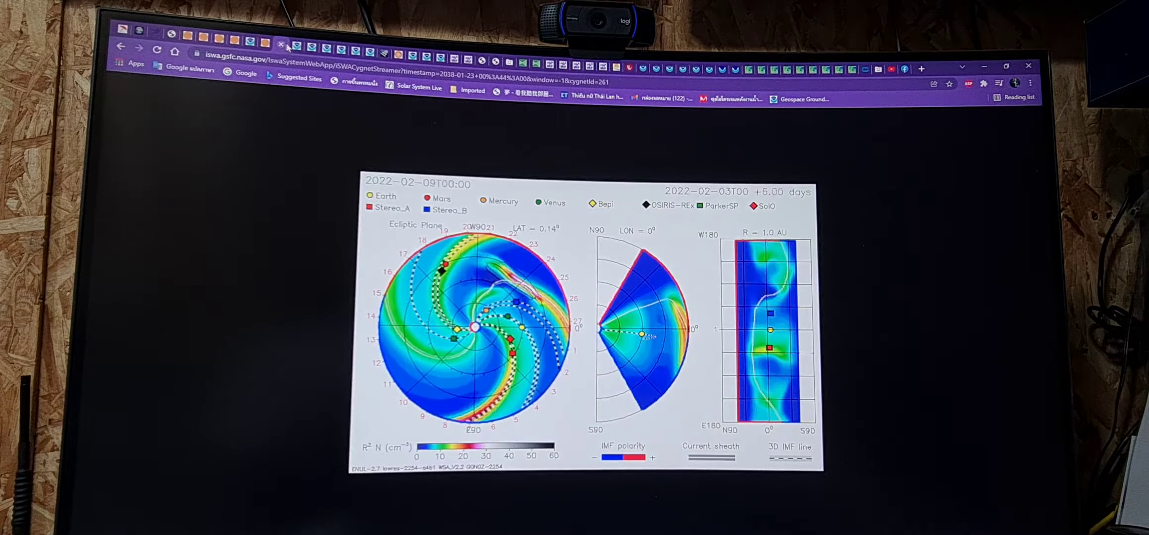
Step: Move on to the SWPC D-Region absorption predictions map
{"action": "left_click", "coordinate": [296, 45]}
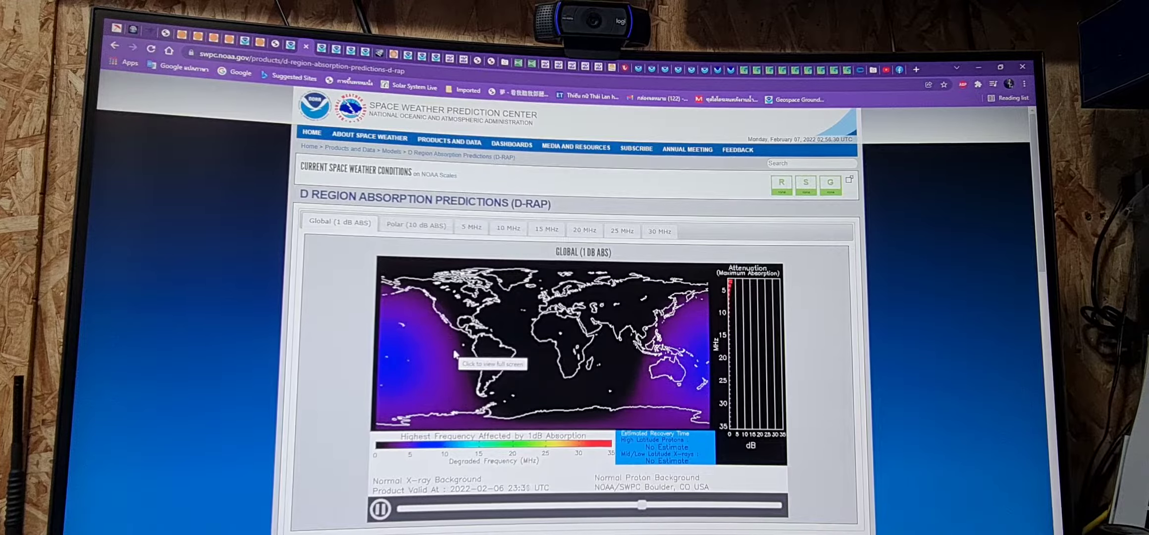
Step: View the aurora 30-minute forecast and magnetosphere movies including pressure, then return to the iSWA dashboard
{"action": "left_click", "coordinate": [321, 48]}
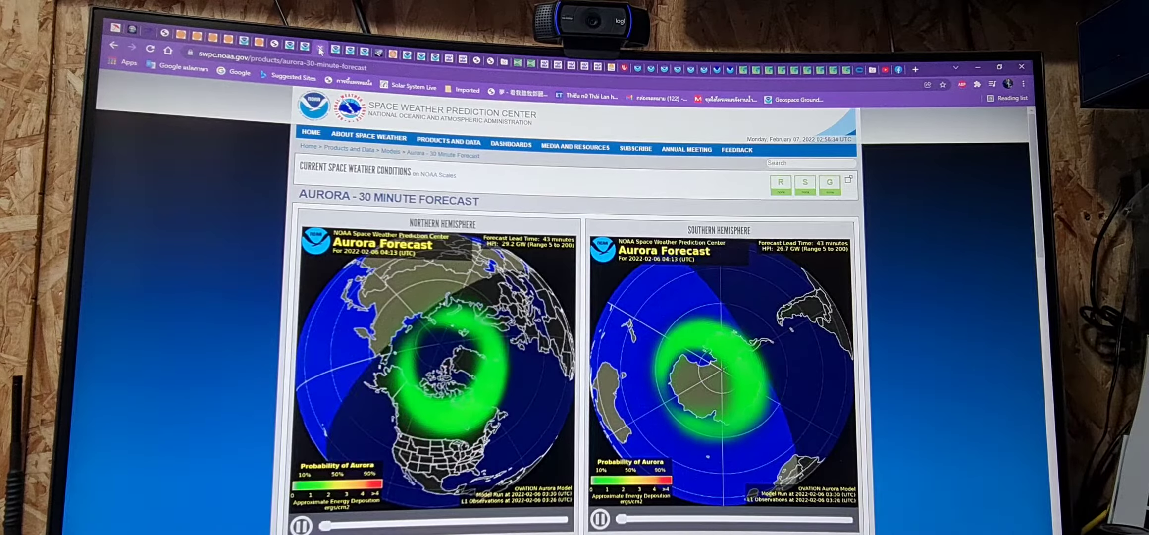
{"action": "left_click", "coordinate": [335, 50]}
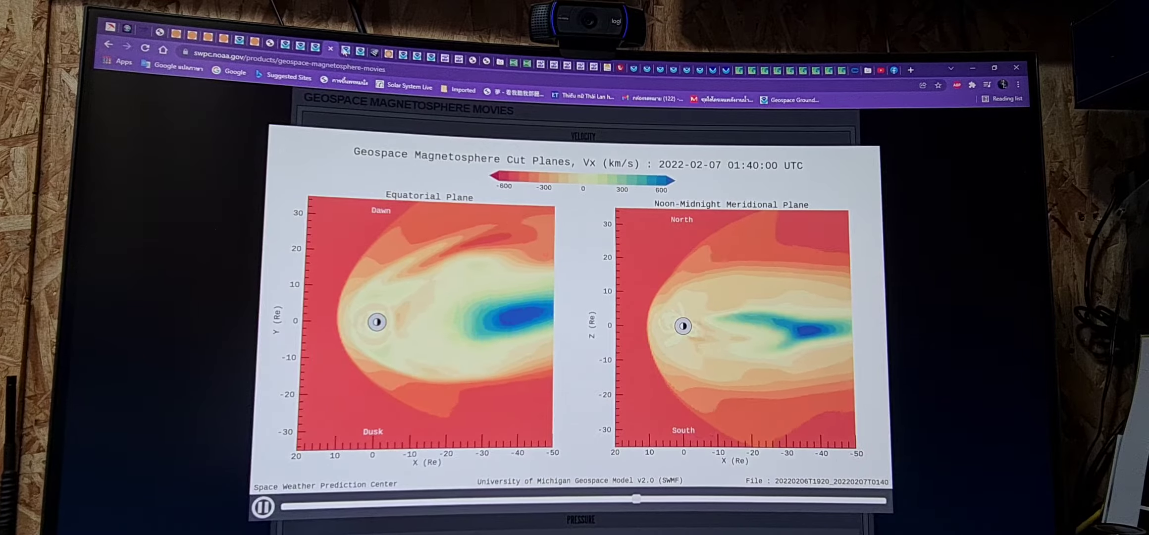
{"action": "scroll", "coordinate": [378, 342], "scroll_direction": "down", "scroll_amount": 5}
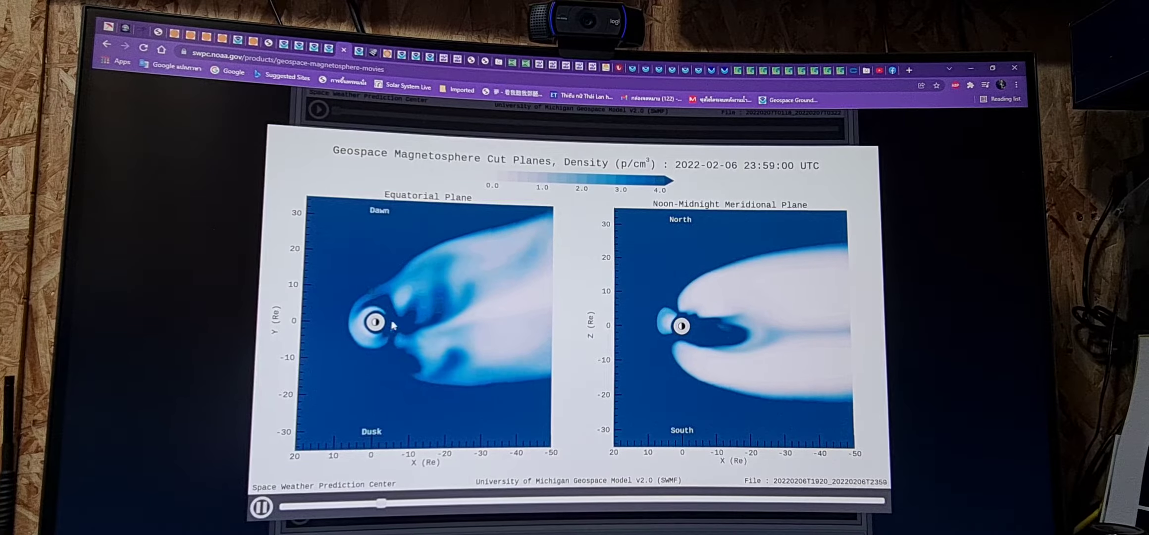
{"action": "left_click", "coordinate": [359, 53]}
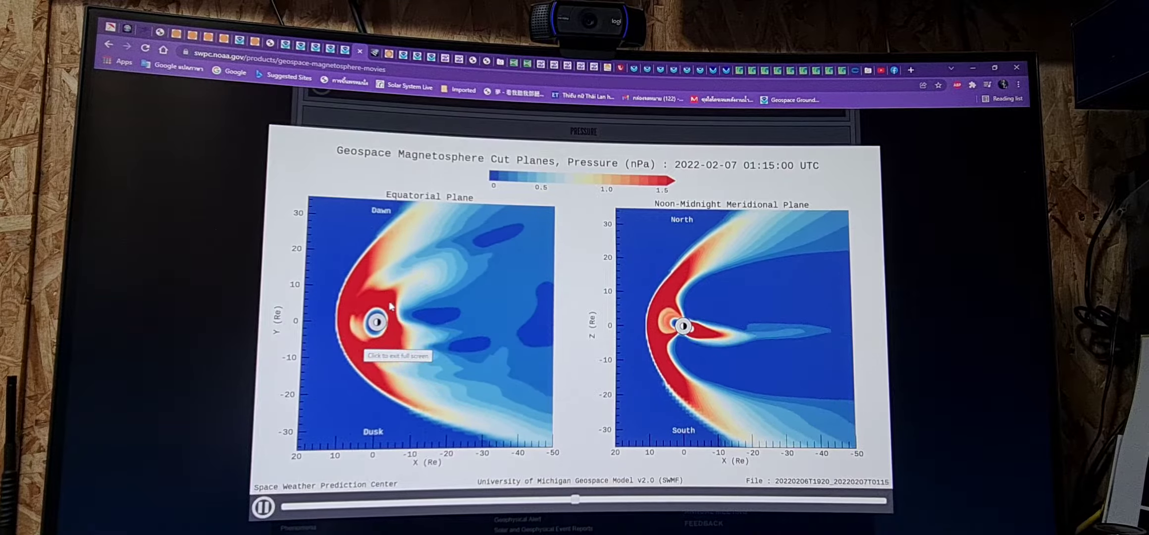
{"action": "left_click", "coordinate": [374, 54]}
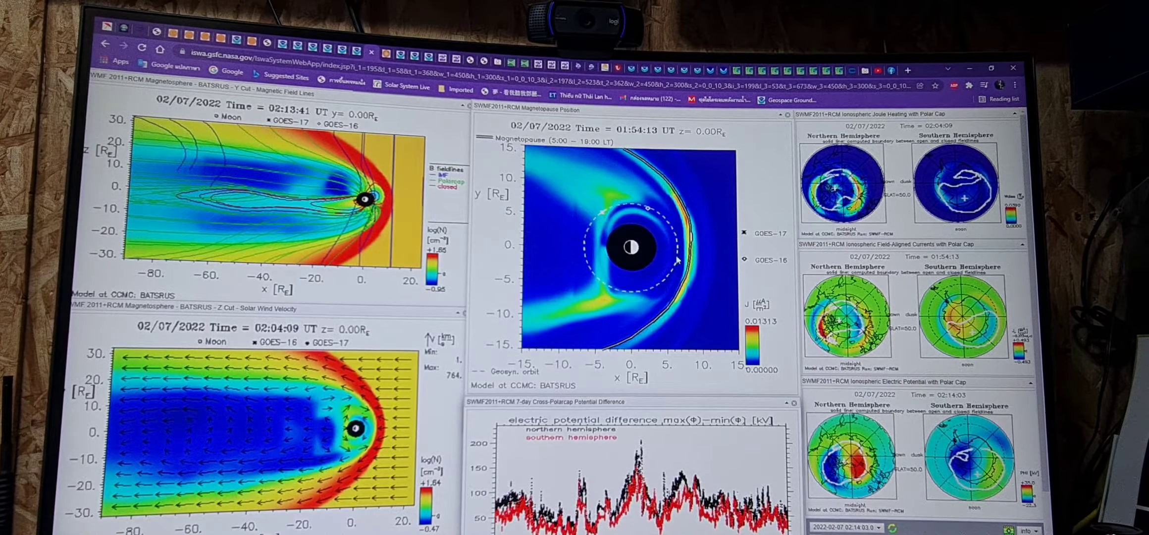
Step: View the full-page SWMF-RCM plot display, then move to the CTIPe electron content map
{"action": "key", "text": "ctrl+Tab"}
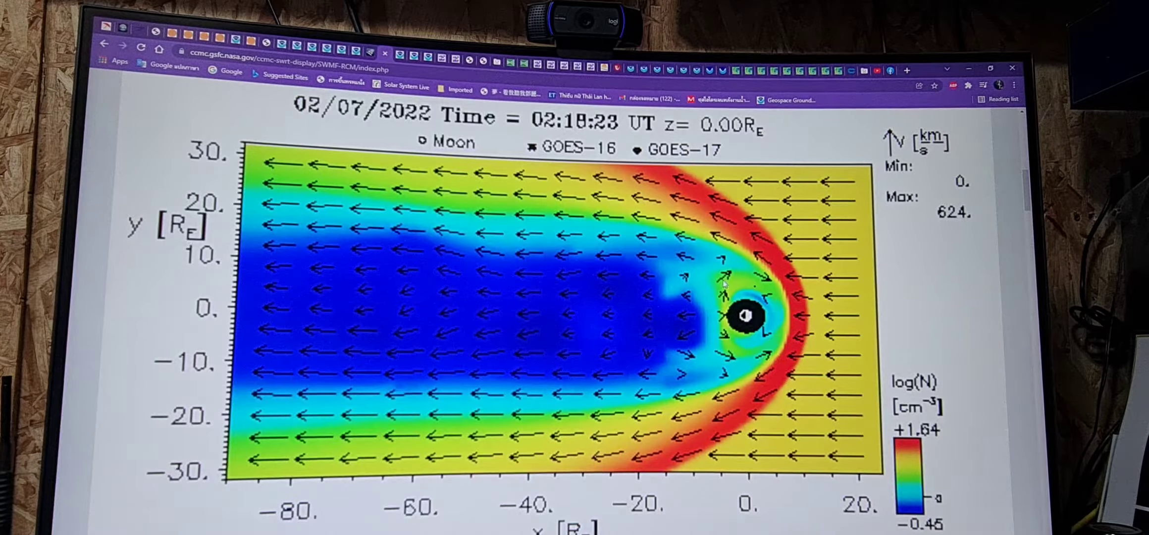
{"action": "scroll", "coordinate": [723, 283], "scroll_direction": "down", "scroll_amount": 3}
{"action": "scroll", "coordinate": [724, 284], "scroll_direction": "down", "scroll_amount": 1}
{"action": "scroll", "coordinate": [723, 284], "scroll_direction": "up", "scroll_amount": 2}
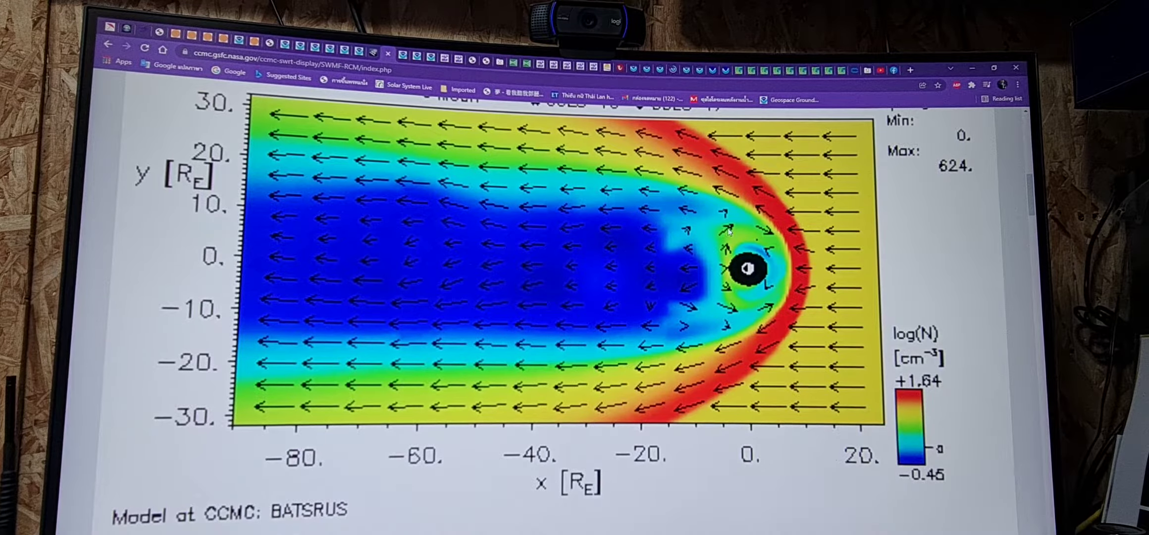
{"action": "scroll", "coordinate": [638, 293], "scroll_direction": "down", "scroll_amount": 3}
{"action": "scroll", "coordinate": [638, 293], "scroll_direction": "down", "scroll_amount": 3}
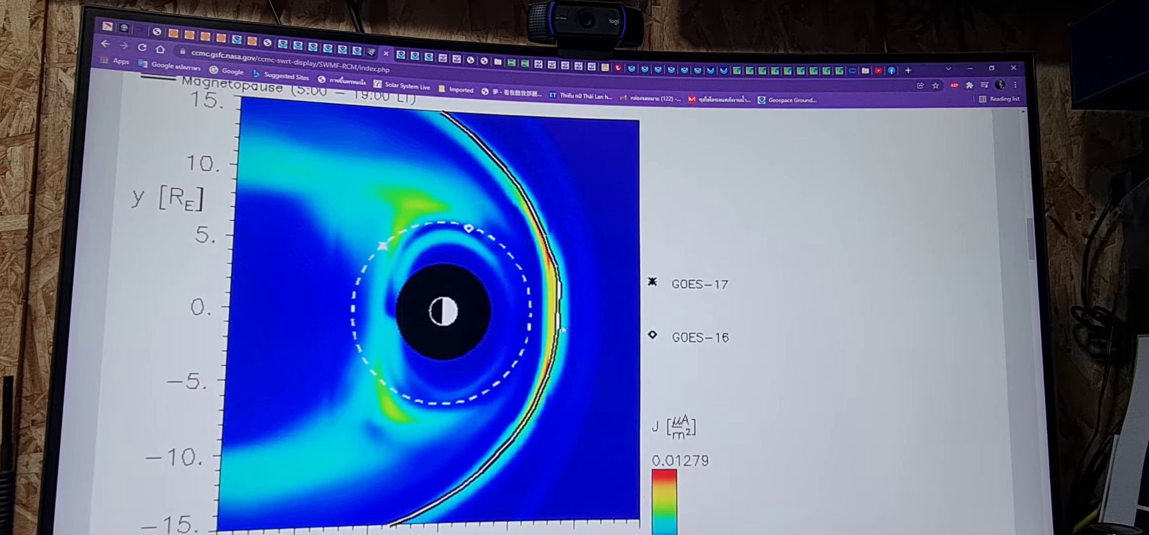
{"action": "scroll", "coordinate": [545, 345], "scroll_direction": "down", "scroll_amount": 3}
{"action": "scroll", "coordinate": [540, 347], "scroll_direction": "down", "scroll_amount": 3}
{"action": "scroll", "coordinate": [530, 350], "scroll_direction": "down", "scroll_amount": 1}
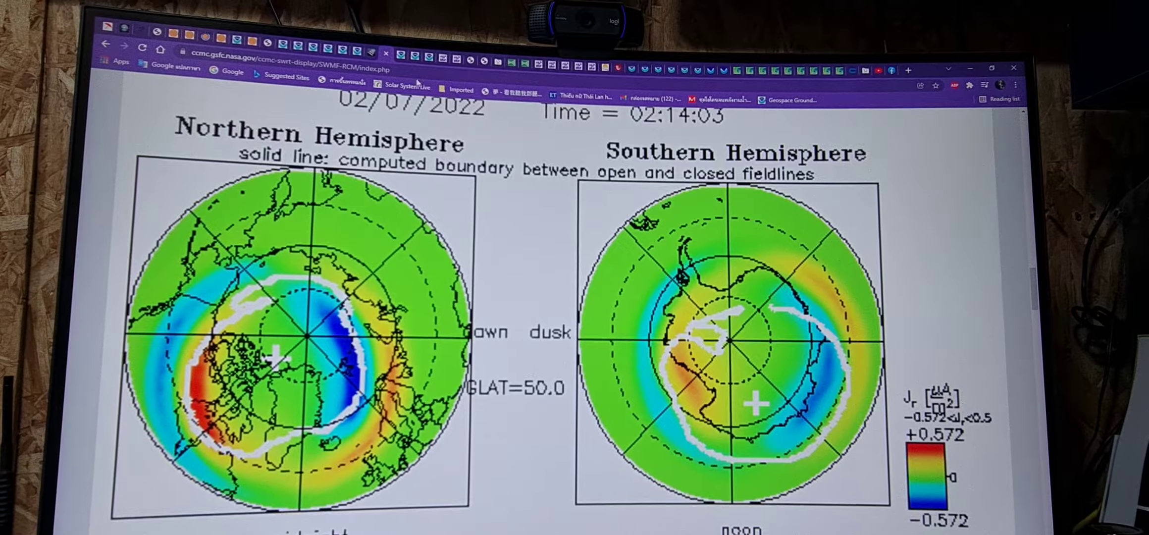
{"action": "key", "text": "ctrl+Tab"}
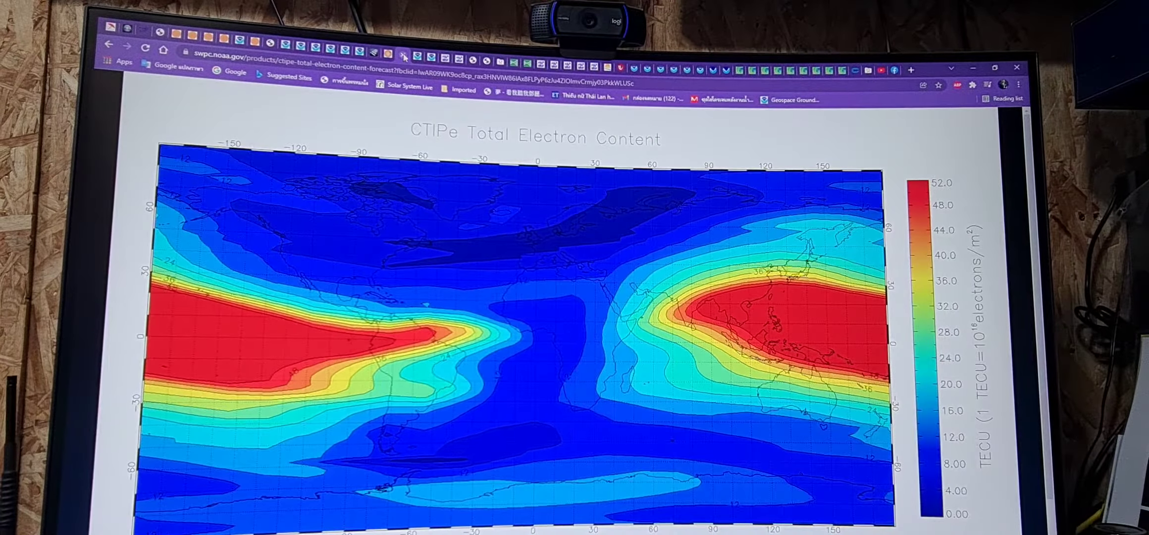
Step: View the delta B polar maps and global delta B animation, then move to the Kiruna 3D plots
{"action": "key", "text": "ctrl+Tab"}
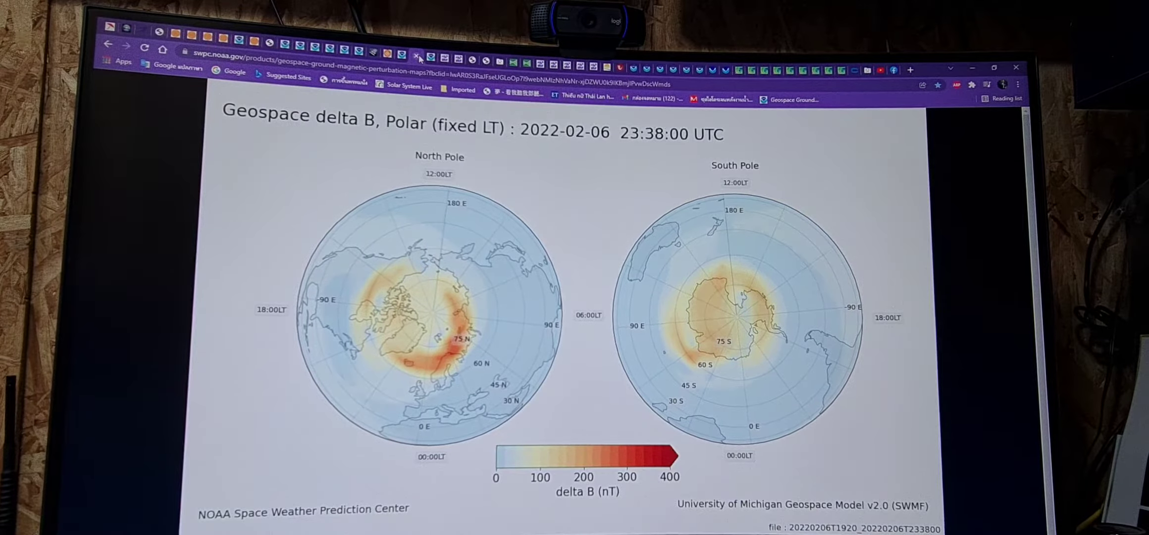
{"action": "left_click", "coordinate": [432, 58]}
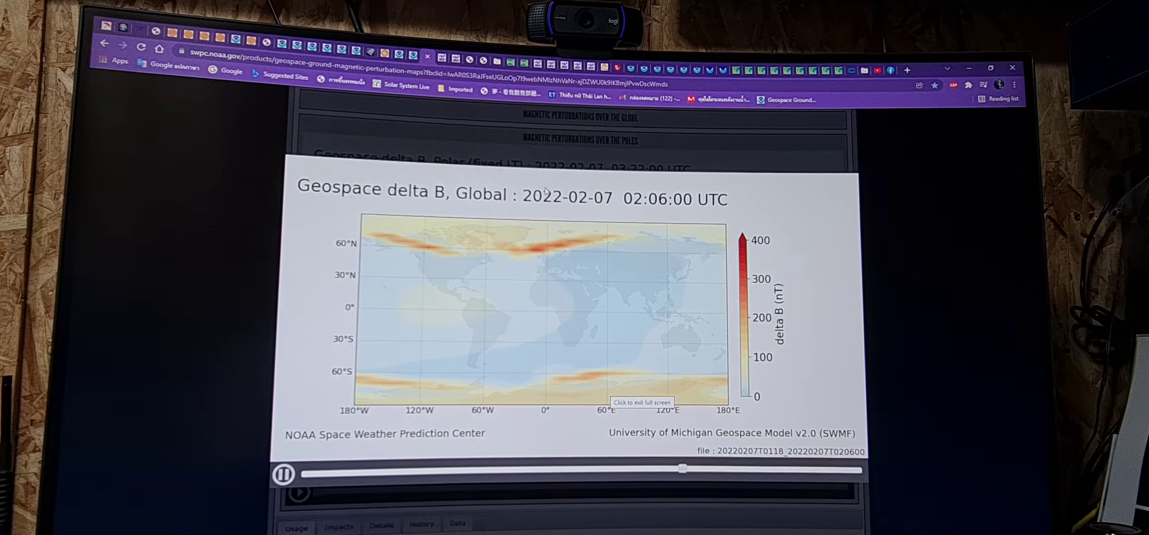
{"action": "left_click", "coordinate": [438, 58]}
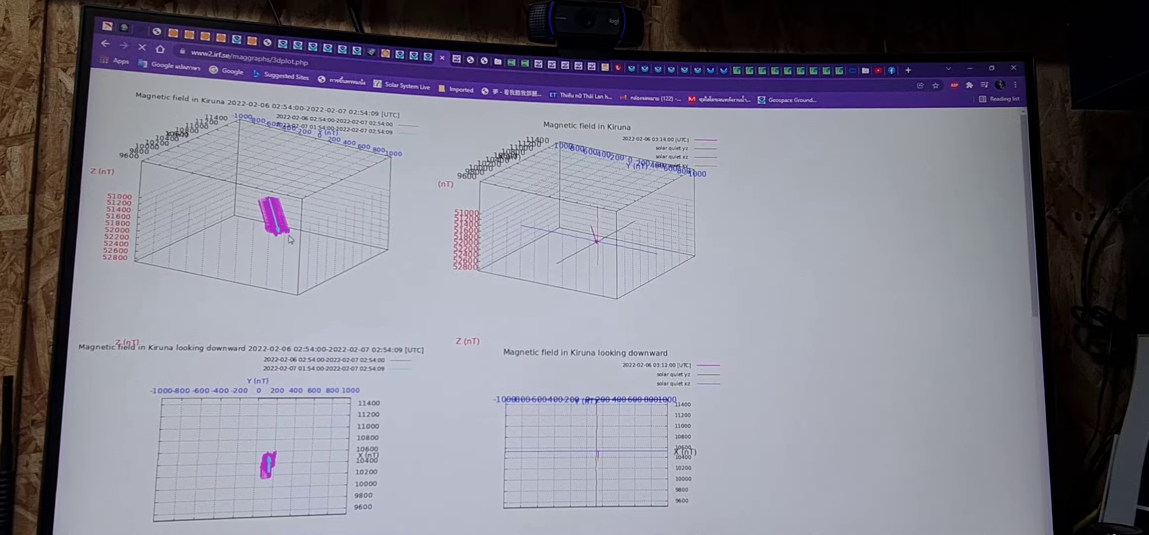
{"action": "scroll", "coordinate": [411, 298], "scroll_direction": "down", "scroll_amount": 3}
{"action": "scroll", "coordinate": [411, 298], "scroll_direction": "down", "scroll_amount": 3}
{"action": "scroll", "coordinate": [415, 300], "scroll_direction": "down", "scroll_amount": 5}
{"action": "scroll", "coordinate": [415, 300], "scroll_direction": "up", "scroll_amount": 3}
{"action": "scroll", "coordinate": [416, 302], "scroll_direction": "up", "scroll_amount": 3}
Step: Revisit the CTIPe map, then bring up the Kiruna magnetic pulsation graphs
{"action": "left_click", "coordinate": [400, 58]}
{"action": "left_click", "coordinate": [458, 59]}
Step: Pass the USGS earthquake map and helicorder page to the Chiang Mai CHTO station seismogram
{"action": "left_click", "coordinate": [484, 61]}
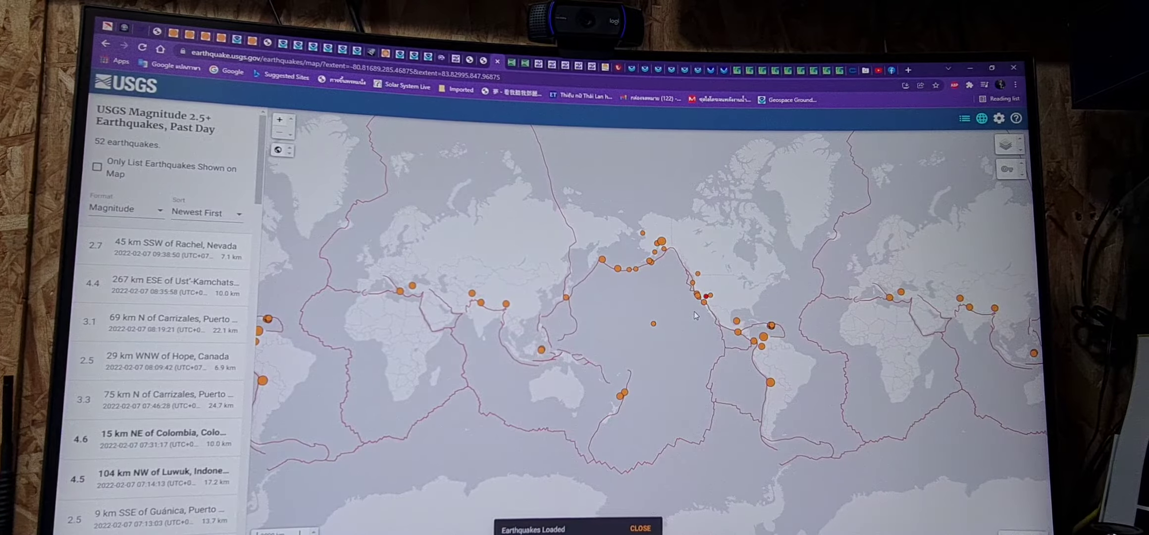
{"action": "left_click", "coordinate": [510, 65]}
{"action": "left_click", "coordinate": [526, 64]}
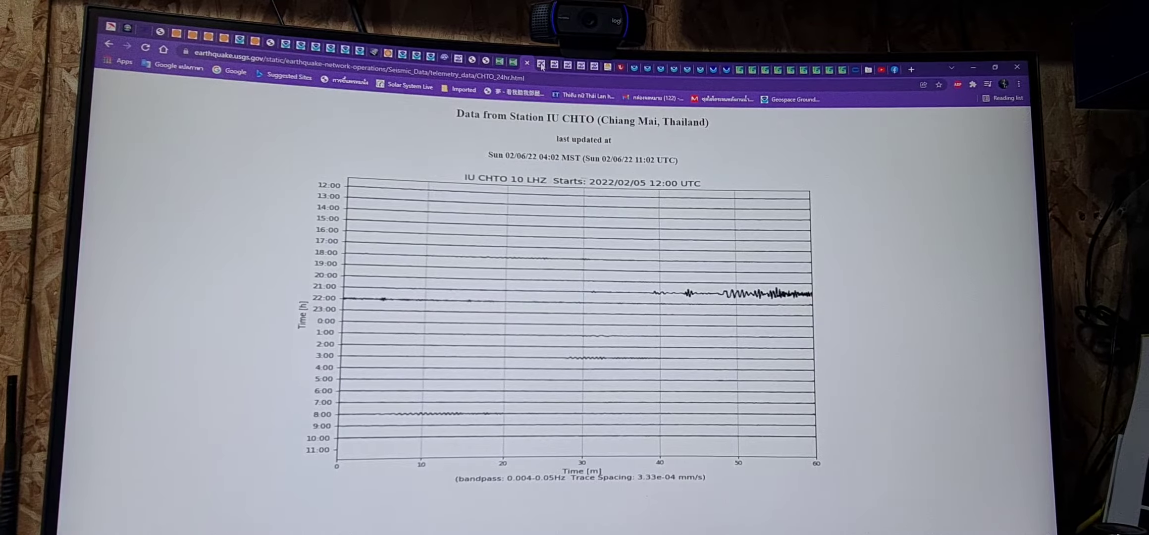
Step: Page through IRF, Kiruna, ACE and Tormestorp magnetometer graphs to the Netweather jet stream globe
{"action": "left_click", "coordinate": [541, 65]}
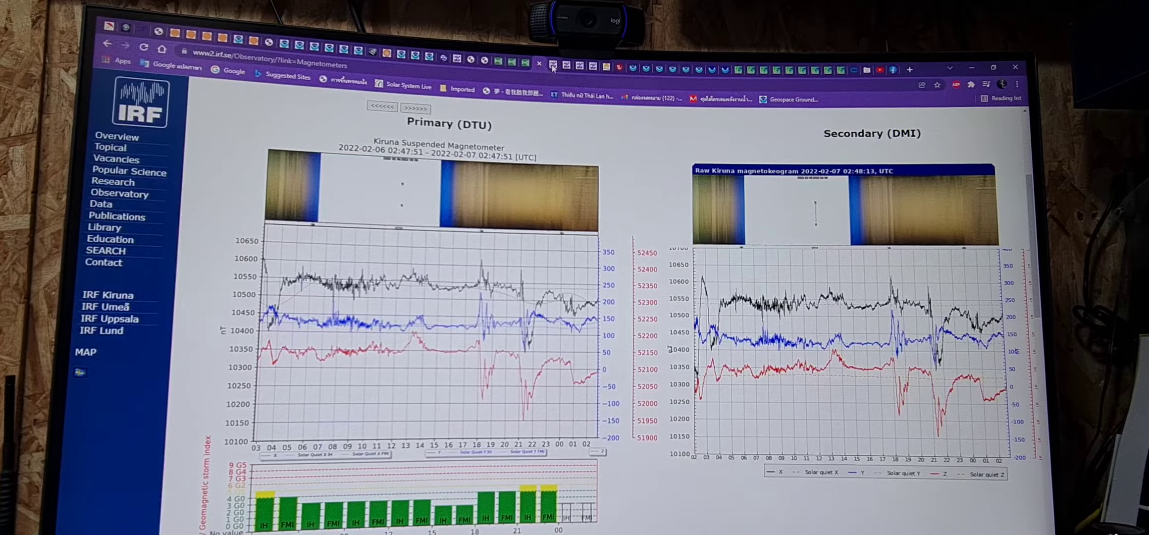
{"action": "left_click", "coordinate": [554, 65]}
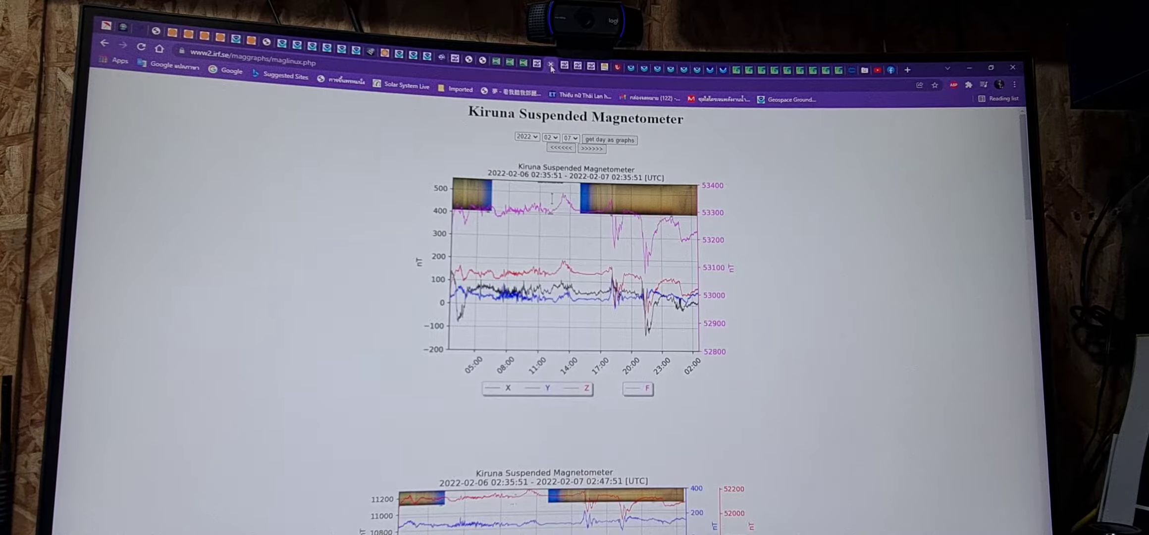
{"action": "left_click", "coordinate": [565, 66]}
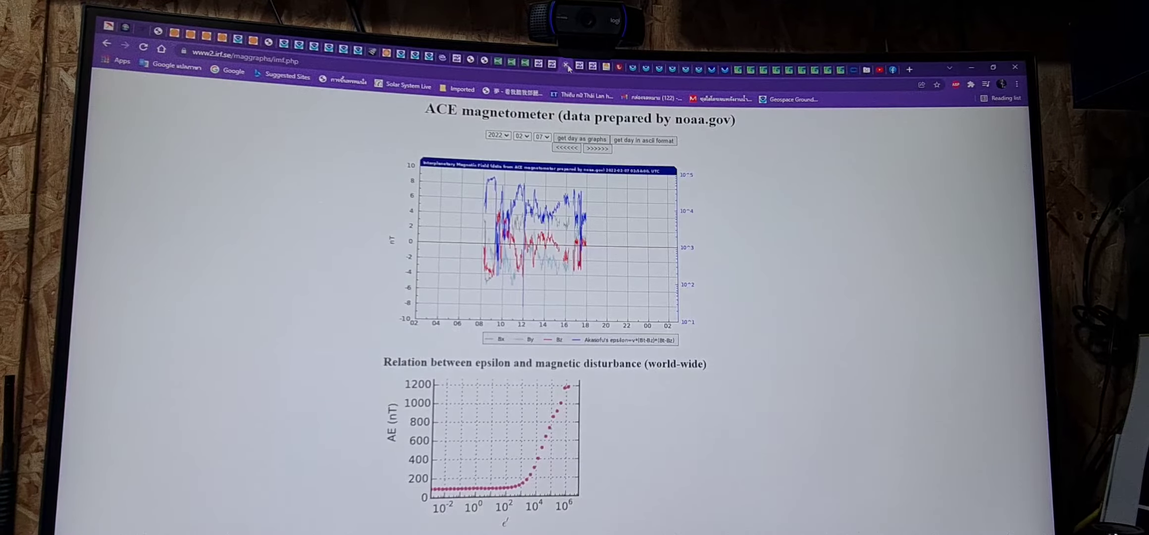
{"action": "left_click", "coordinate": [579, 66]}
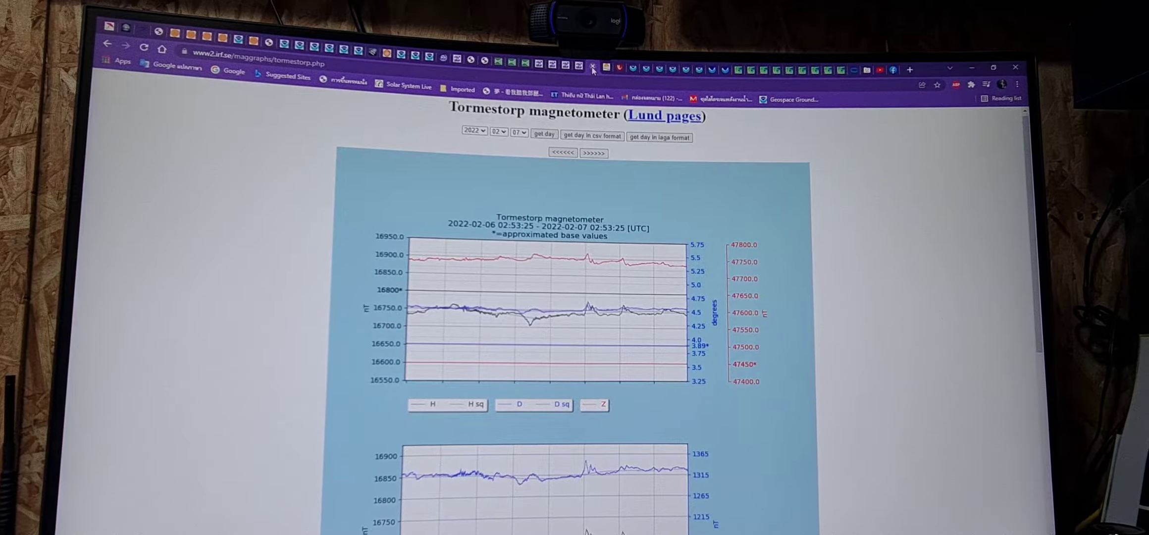
{"action": "left_click", "coordinate": [605, 68]}
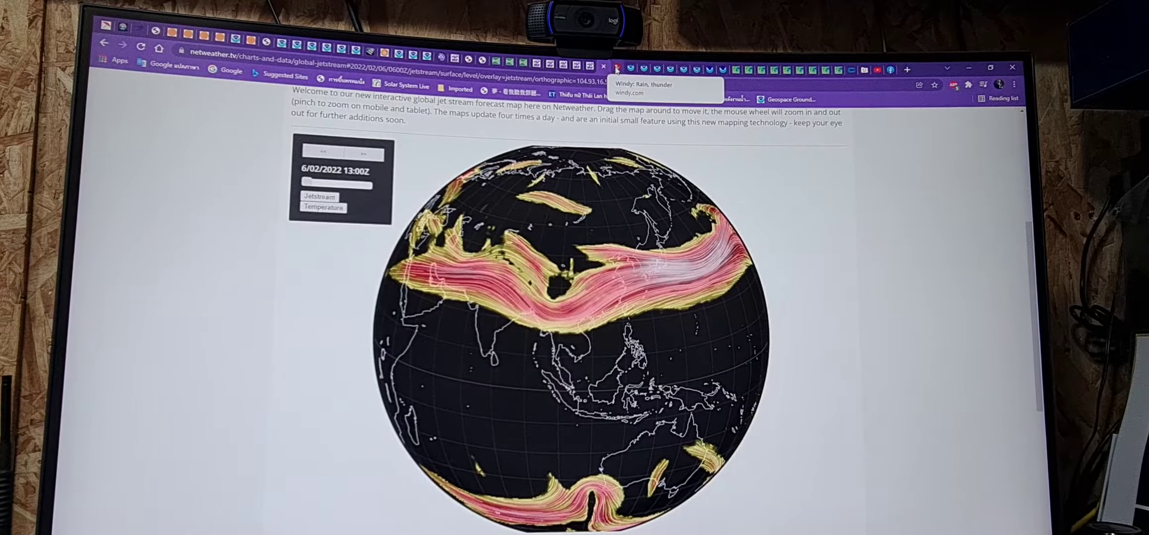
Step: Spin the globe west past India, Africa and the Atlantic until the Pacific is centred
{"action": "left_click_drag", "start_coordinate": [507, 291], "coordinate": [718, 296]}
{"action": "left_click_drag", "start_coordinate": [616, 326], "coordinate": [736, 324]}
{"action": "left_click_drag", "start_coordinate": [485, 356], "coordinate": [659, 336]}
{"action": "mouse_move", "coordinate": [441, 361]}
{"action": "left_mouse_down"}
{"action": "mouse_move", "coordinate": [709, 359]}
{"action": "mouse_move", "coordinate": [598, 355]}
{"action": "left_mouse_up"}
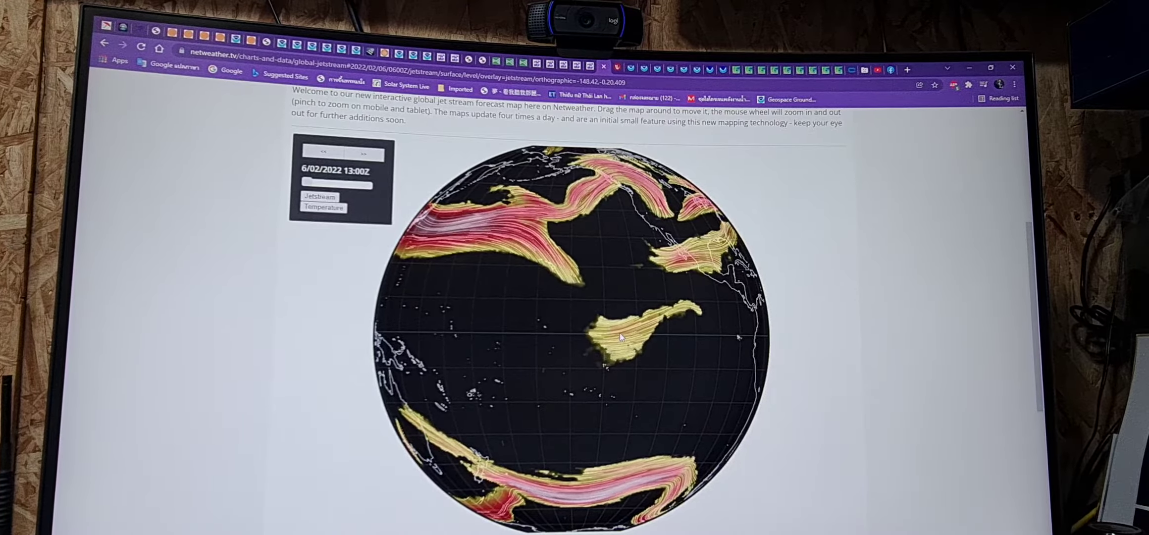
Step: Return to the NDBC buoy map, close the Station 23461 water-column plot and reload the page
{"action": "left_click", "coordinate": [618, 68]}
{"action": "left_click", "coordinate": [632, 69]}
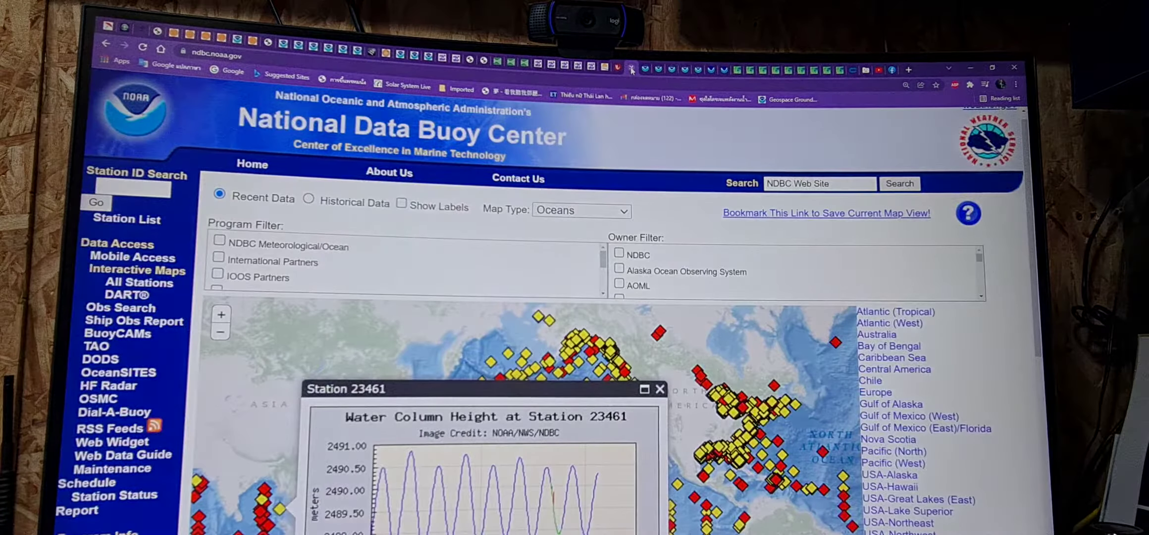
{"action": "left_click", "coordinate": [660, 389]}
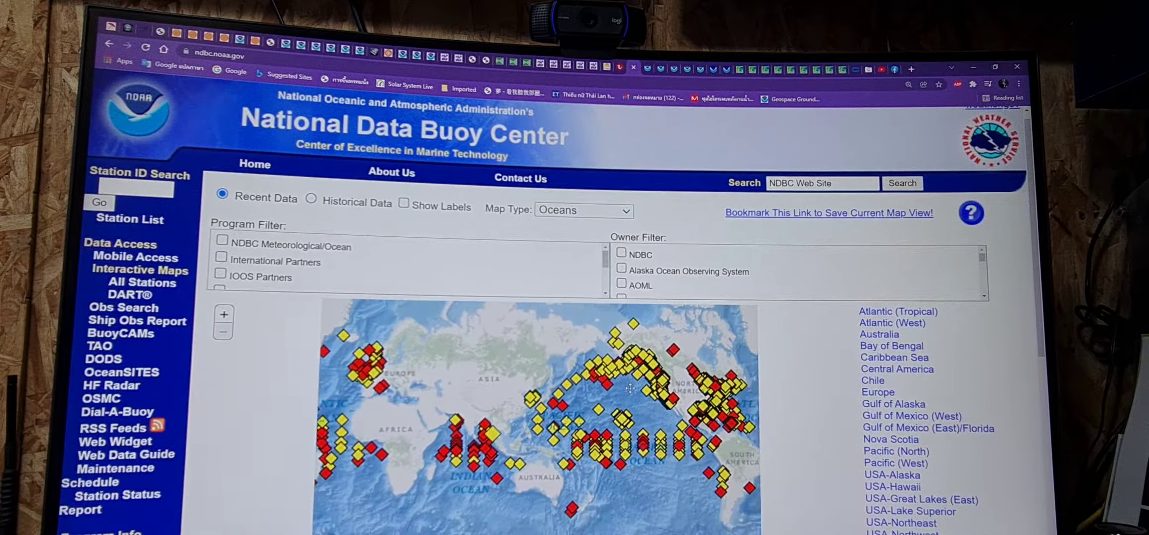
{"action": "left_click_drag", "start_coordinate": [629, 385], "coordinate": [605, 348]}
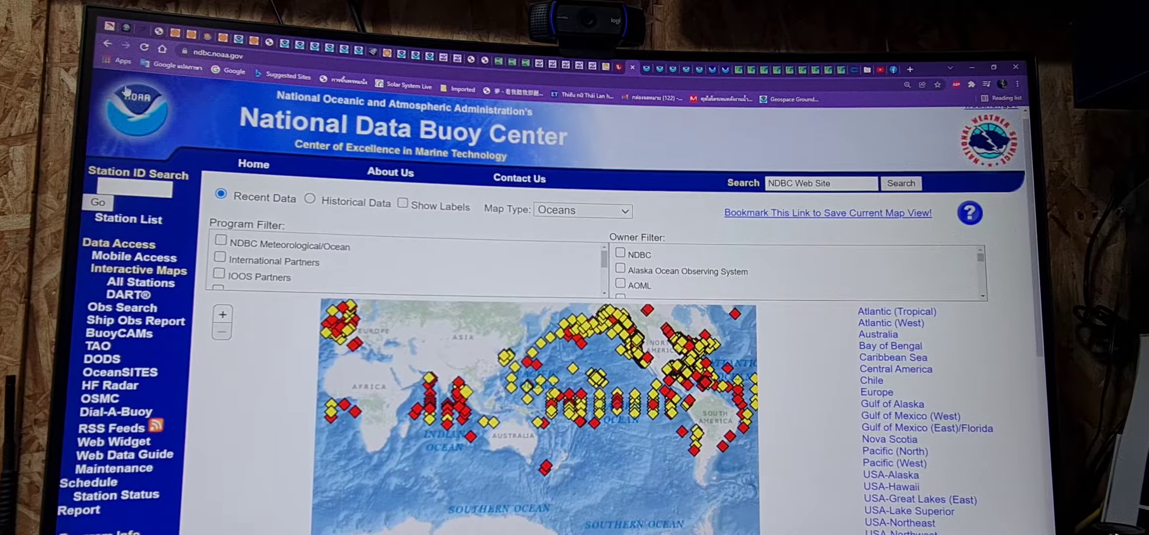
{"action": "left_click", "coordinate": [144, 46]}
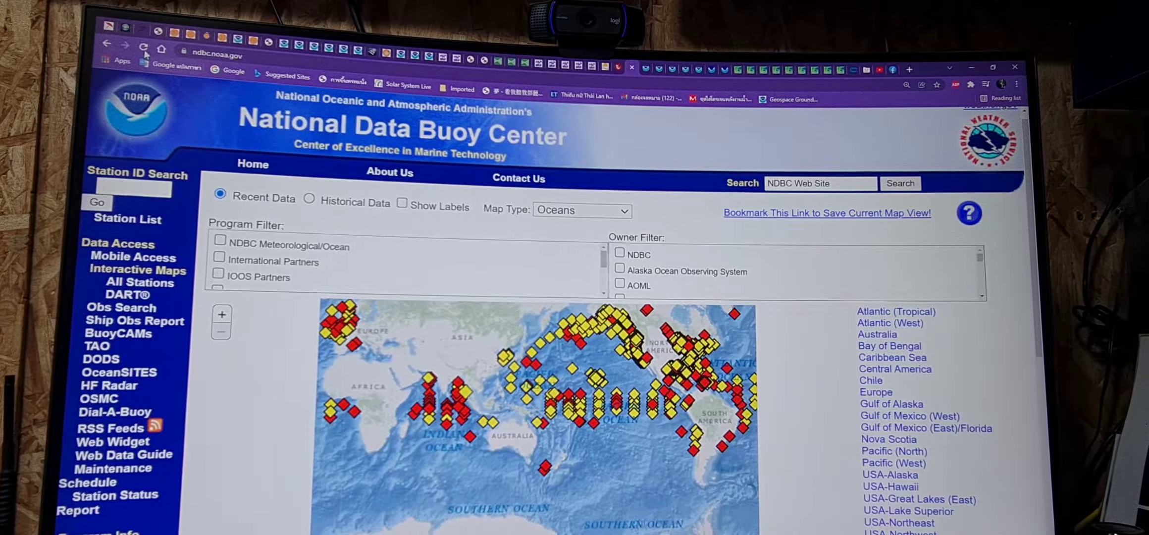
Step: Reduce Chrome's page zoom to 100% and pan the buoy map toward the Pacific
{"action": "left_click", "coordinate": [1013, 87]}
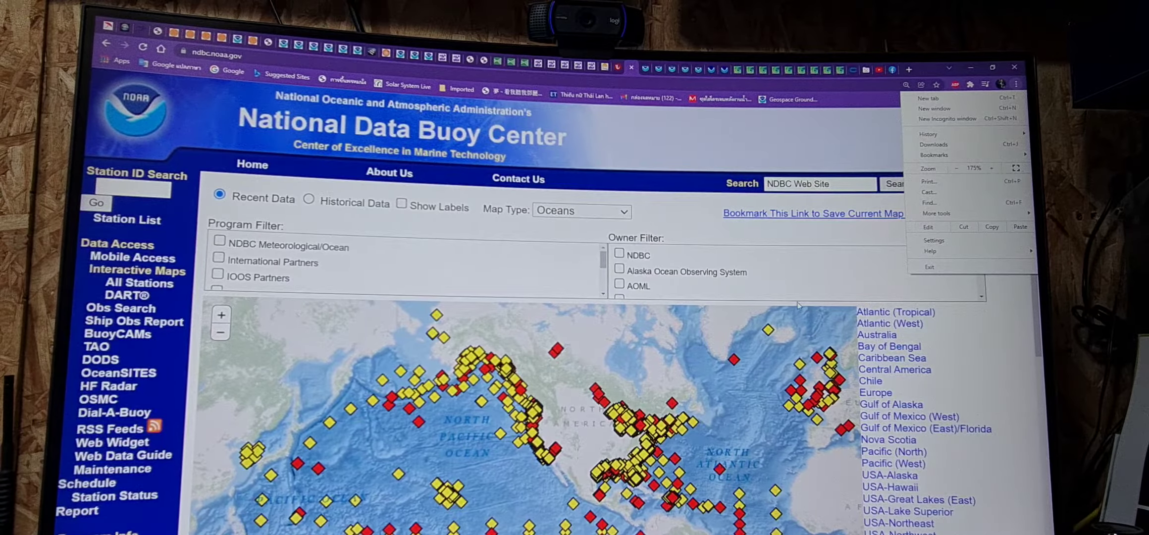
{"action": "left_click_drag", "start_coordinate": [584, 424], "coordinate": [698, 358]}
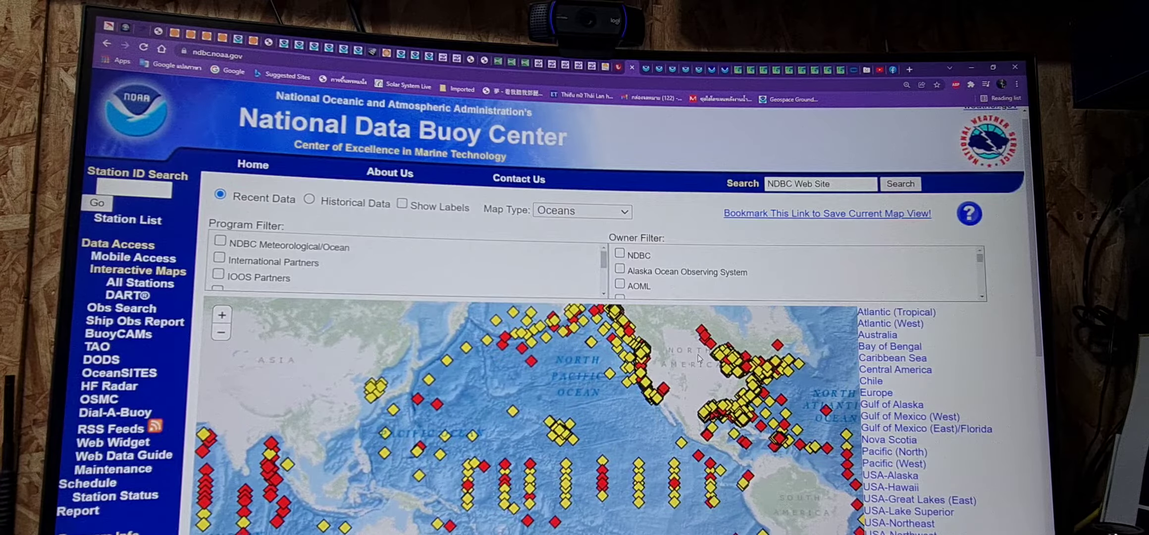
{"action": "scroll", "coordinate": [691, 364], "scroll_direction": "down", "scroll_amount": 1}
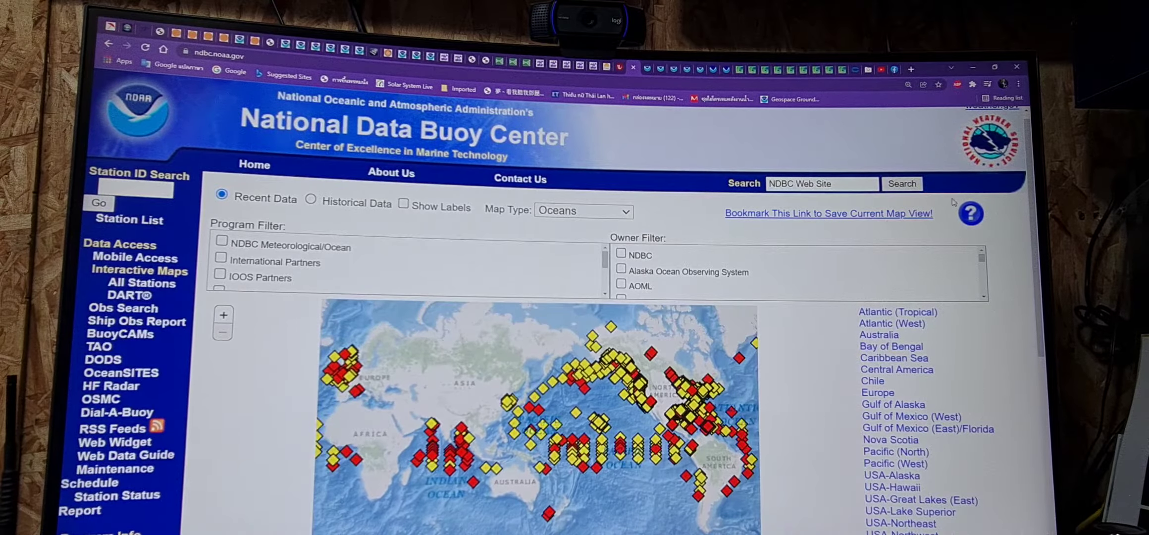
{"action": "left_click", "coordinate": [1019, 84]}
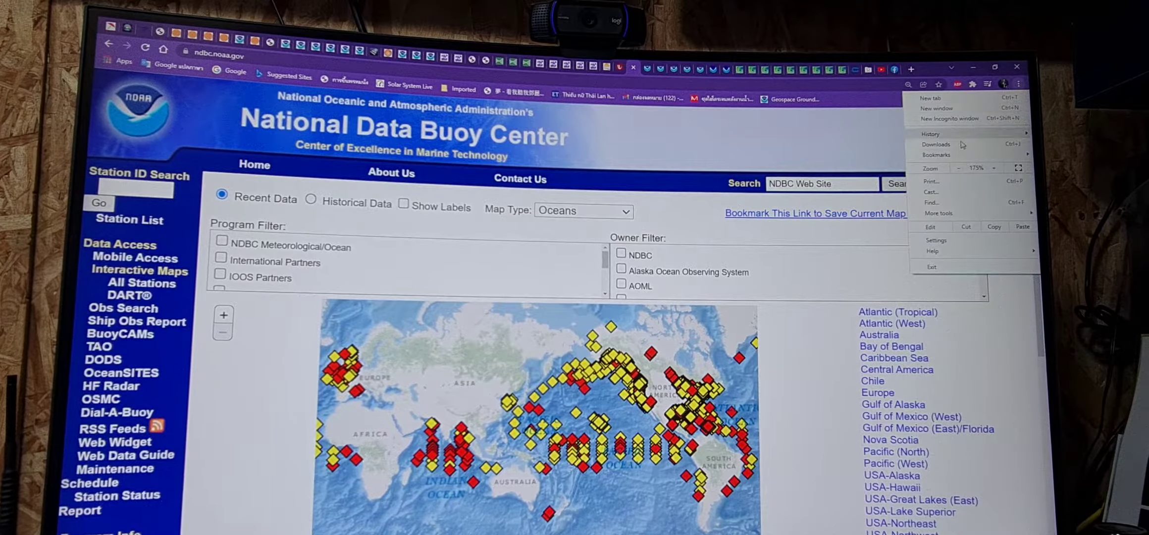
{"action": "left_click", "coordinate": [960, 169]}
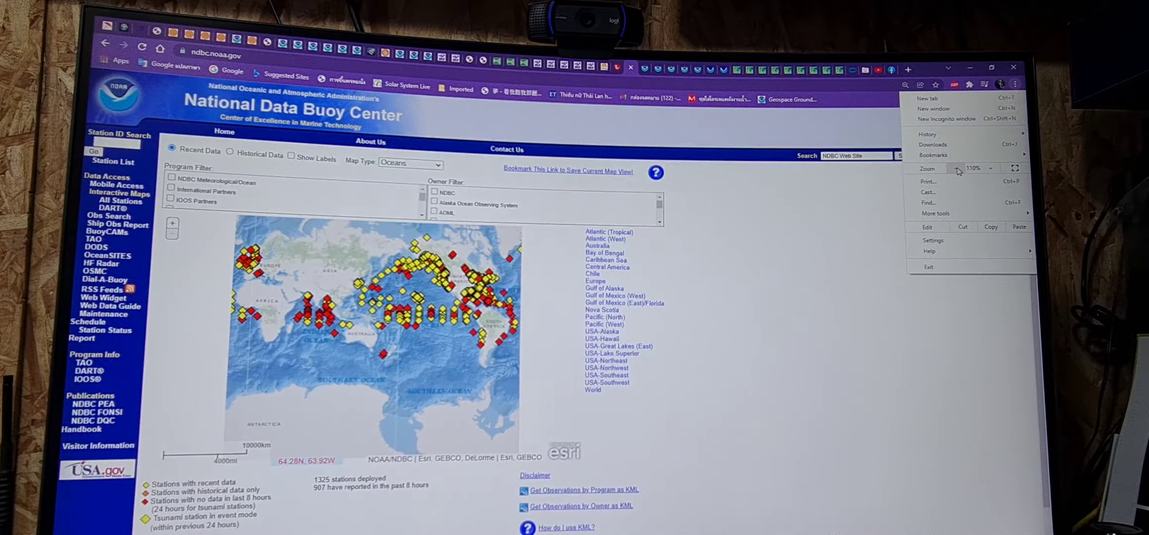
{"action": "left_click", "coordinate": [958, 171]}
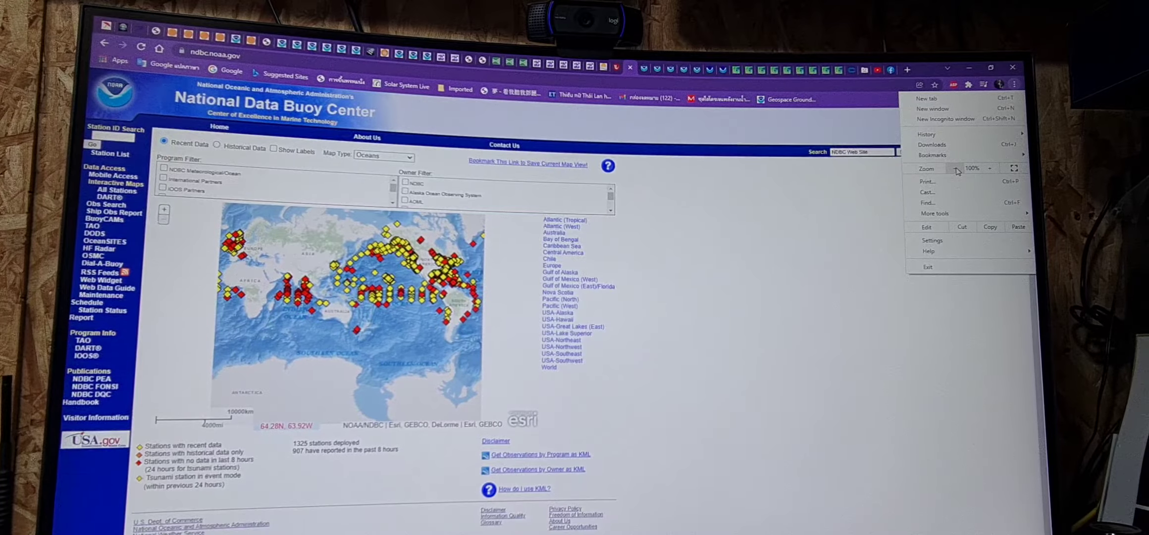
{"action": "left_click", "coordinate": [400, 324]}
{"action": "left_click_drag", "start_coordinate": [399, 324], "coordinate": [443, 341]}
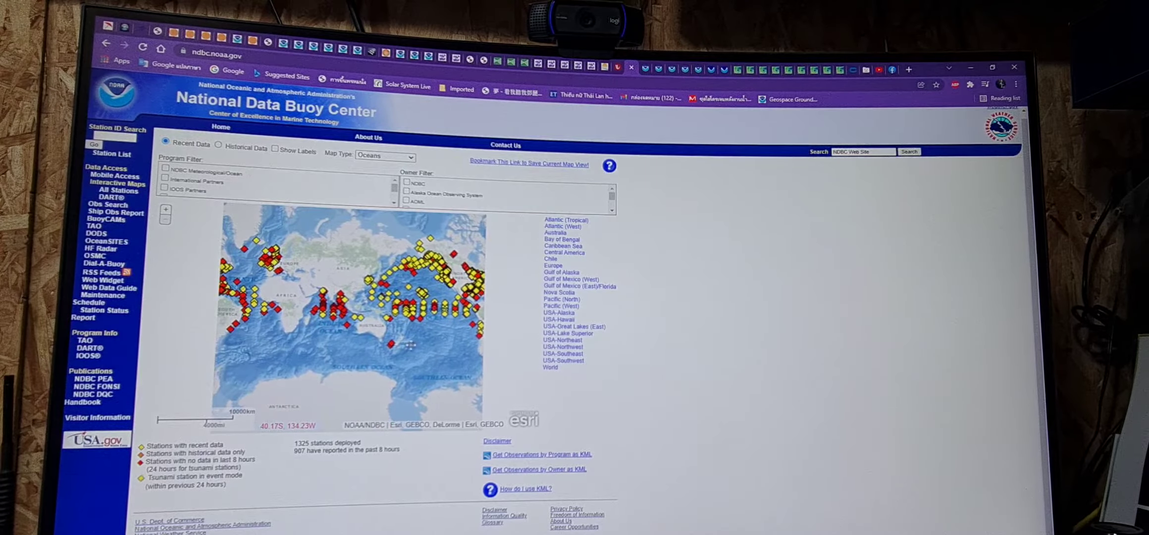
{"action": "scroll", "coordinate": [405, 345], "scroll_direction": "up", "scroll_amount": 1}
{"action": "scroll", "coordinate": [377, 340], "scroll_direction": "up", "scroll_amount": 1}
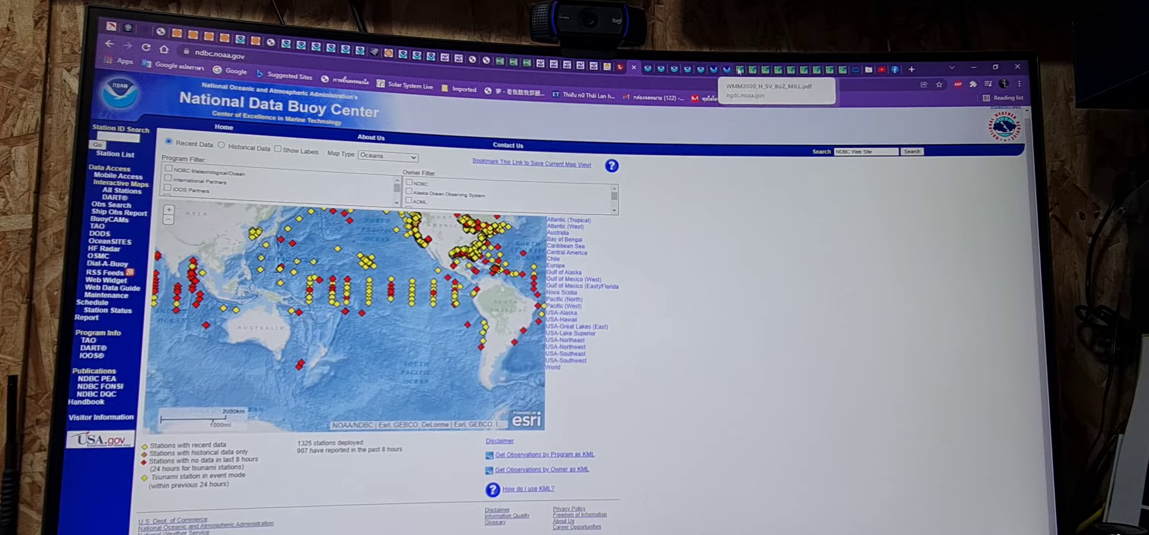
Step: Visit the wind globe, iSWA magnetosphere dashboard and WMM2020 map tabs, then return to Netweather
{"action": "left_click", "coordinate": [762, 70]}
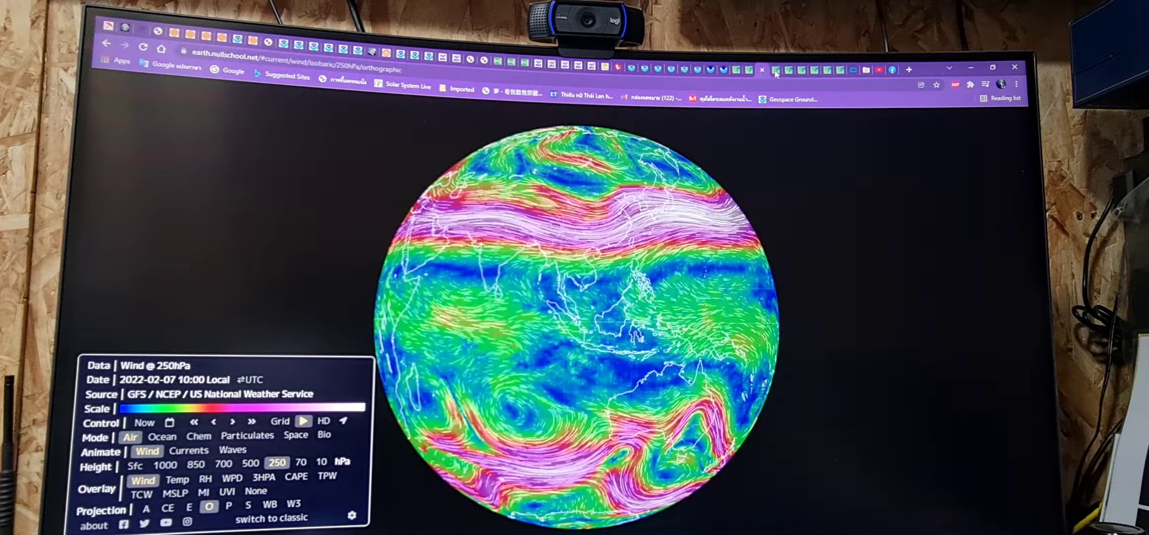
{"action": "left_click", "coordinate": [369, 54]}
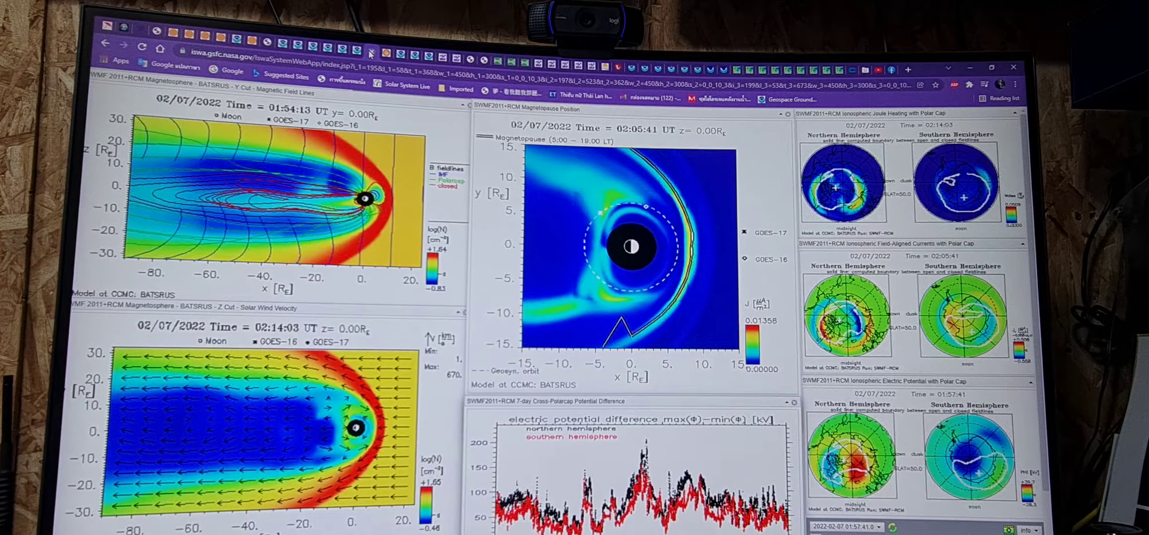
{"action": "left_click", "coordinate": [725, 72]}
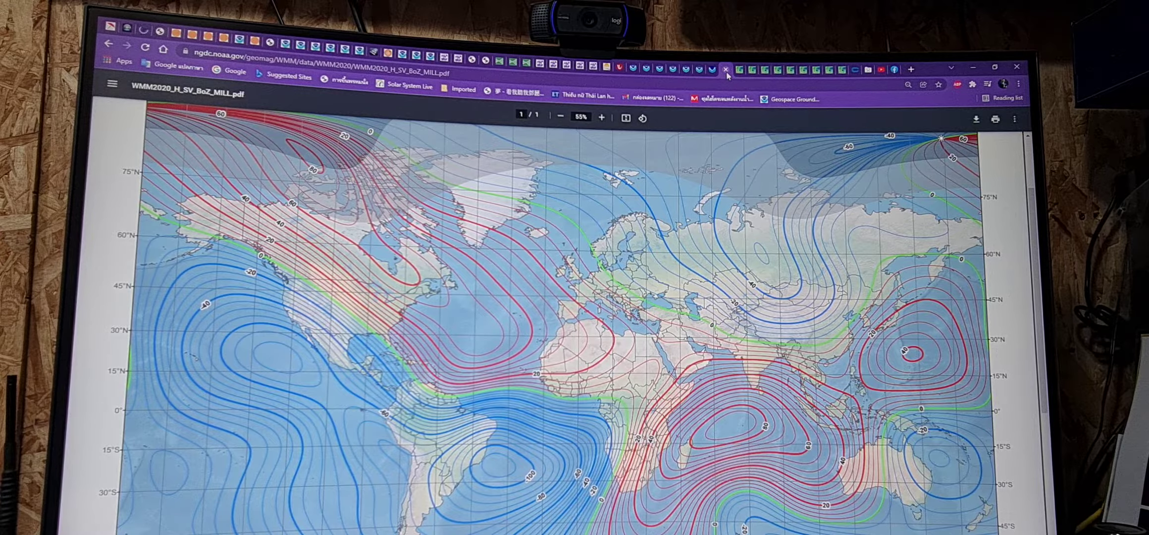
{"action": "left_click", "coordinate": [619, 69]}
Step: Rotate the globe east past Africa to the Indian Ocean and tilt up to Australia and Antarctica
{"action": "left_click_drag", "start_coordinate": [743, 339], "coordinate": [521, 327]}
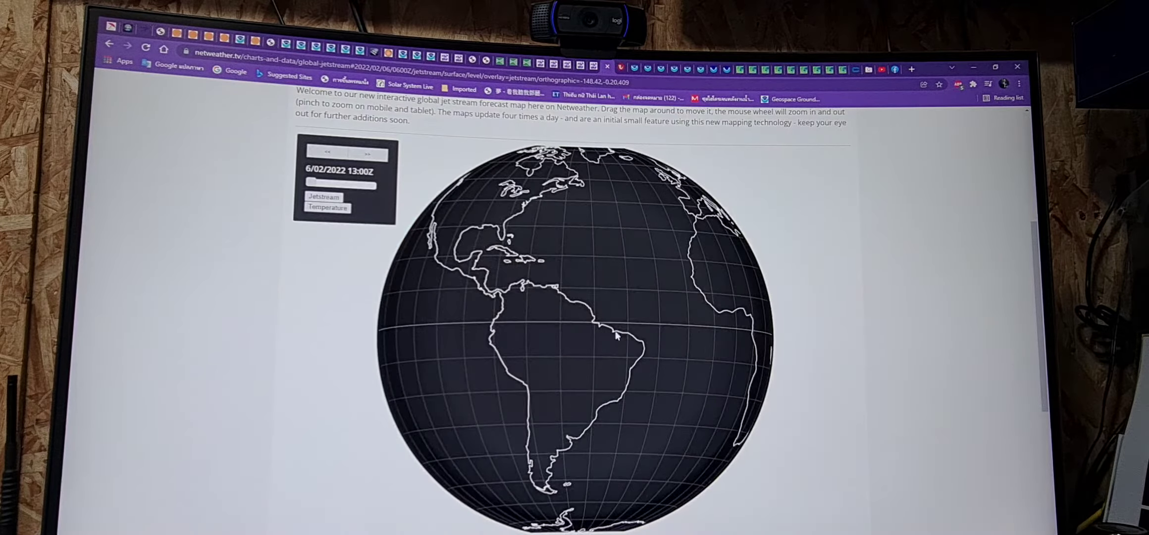
{"action": "left_click_drag", "start_coordinate": [683, 342], "coordinate": [462, 343]}
{"action": "mouse_move", "coordinate": [669, 334]}
{"action": "left_mouse_down"}
{"action": "mouse_move", "coordinate": [507, 331]}
{"action": "mouse_move", "coordinate": [585, 339]}
{"action": "mouse_move", "coordinate": [559, 341]}
{"action": "left_mouse_up"}
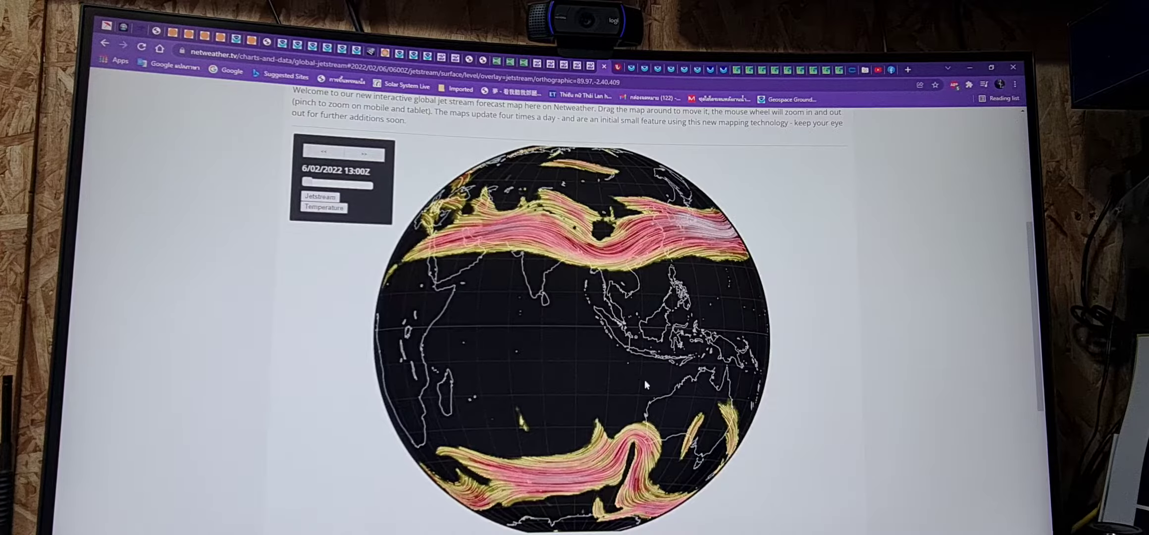
{"action": "left_click_drag", "start_coordinate": [645, 380], "coordinate": [579, 253]}
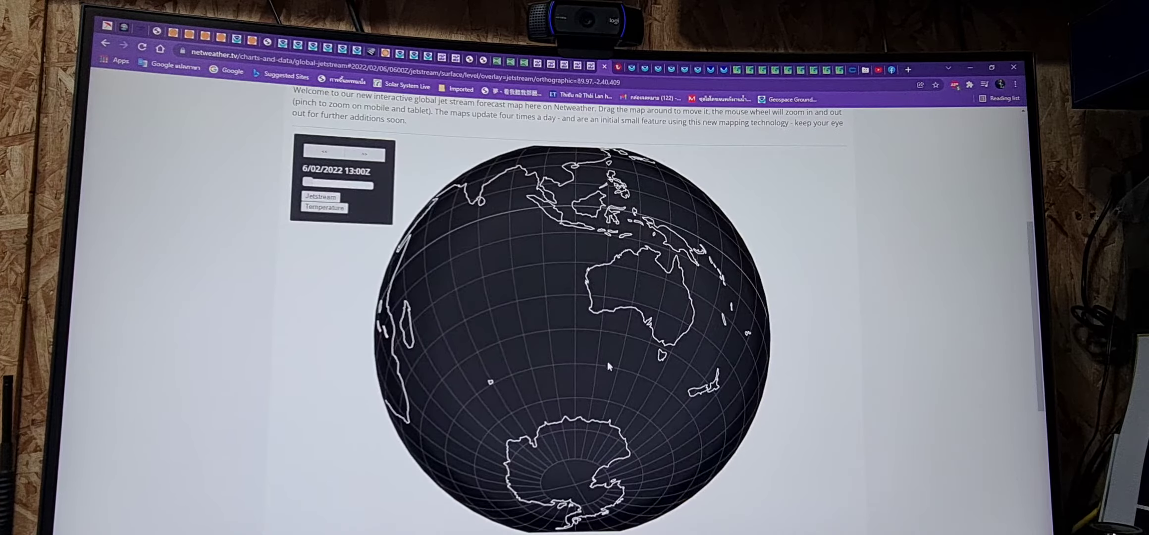
{"action": "left_click_drag", "start_coordinate": [607, 362], "coordinate": [603, 338]}
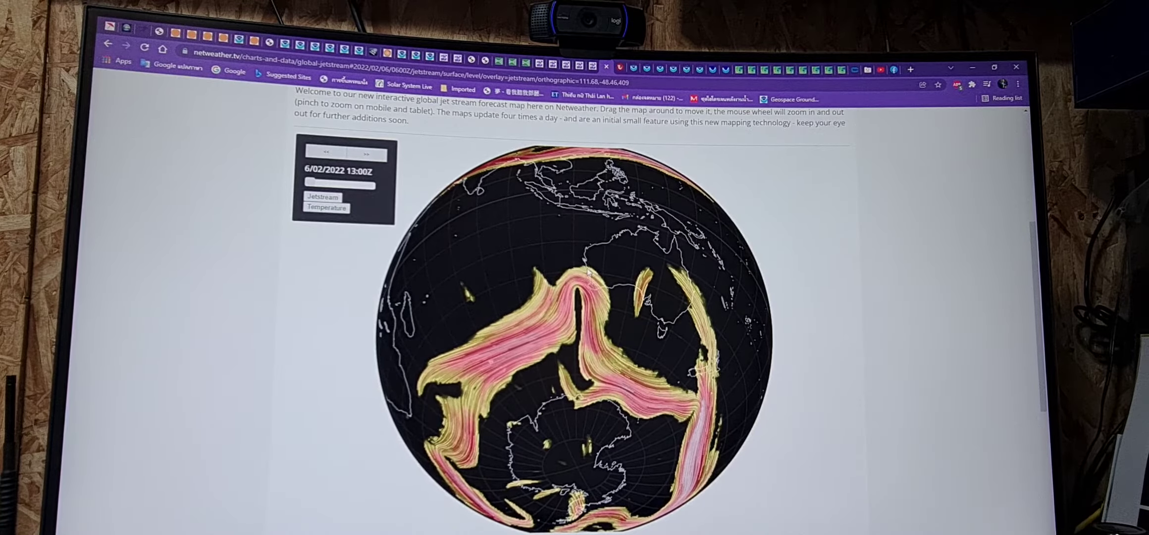
{"action": "scroll", "coordinate": [609, 325], "scroll_direction": "up", "scroll_amount": 3}
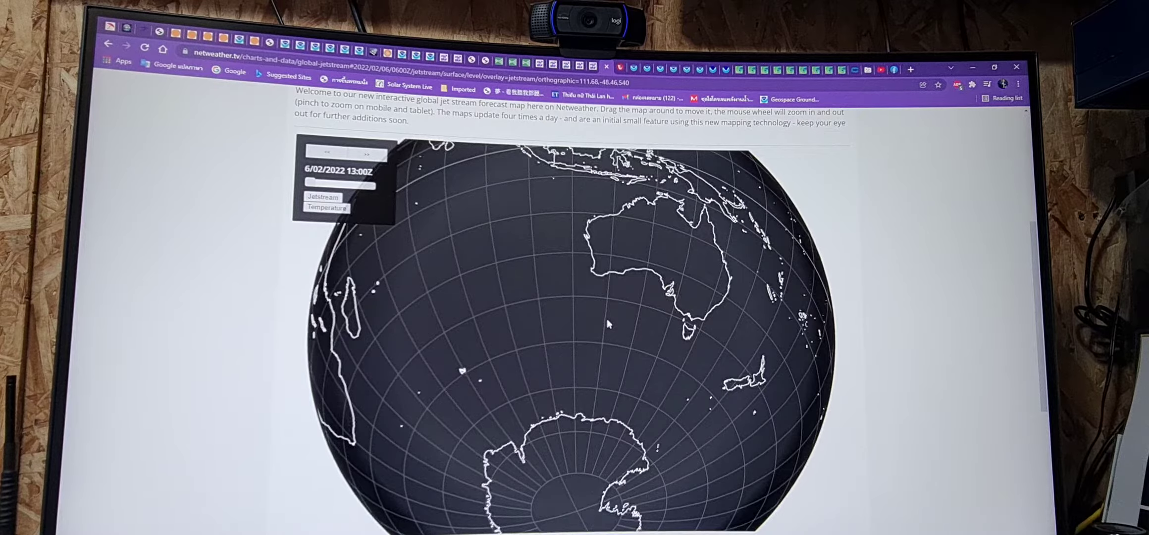